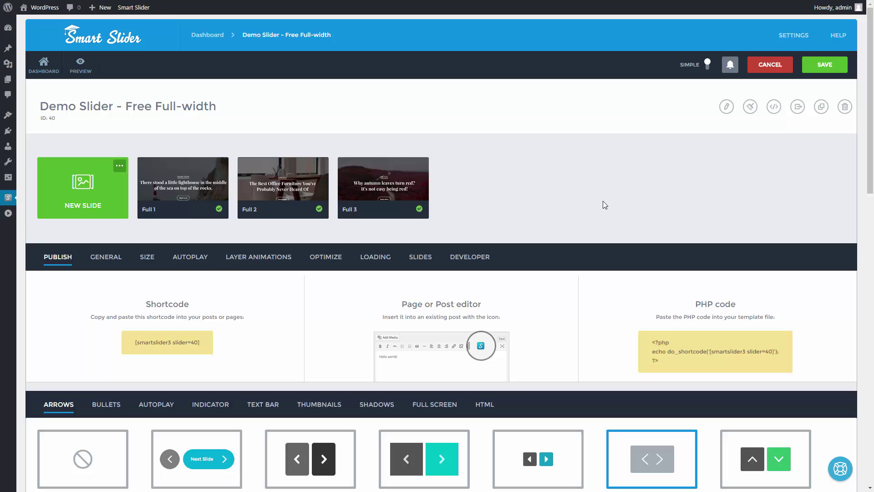
Step: Show the Demo Slider's General settings and scroll down to the Animation section
left_click(101, 258)
scroll(583, 295, "down", 4)
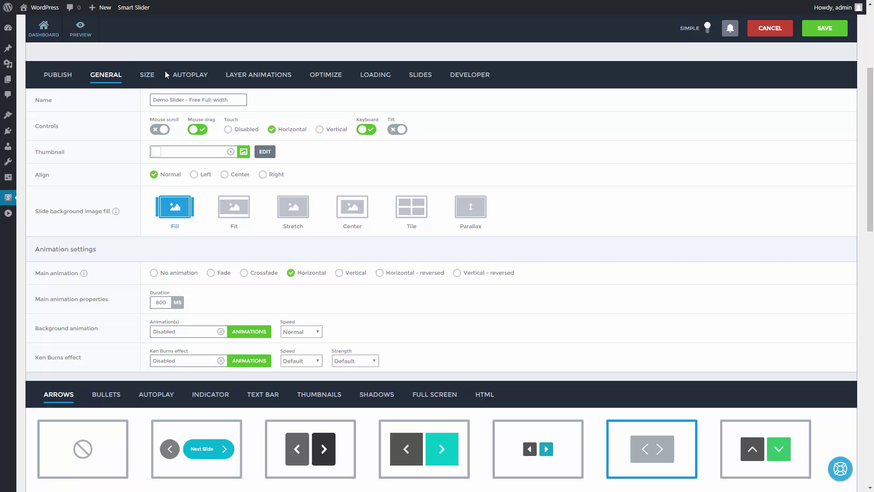
Step: Preview the current Horizontal slide transitions across all three slides
left_click(91, 36)
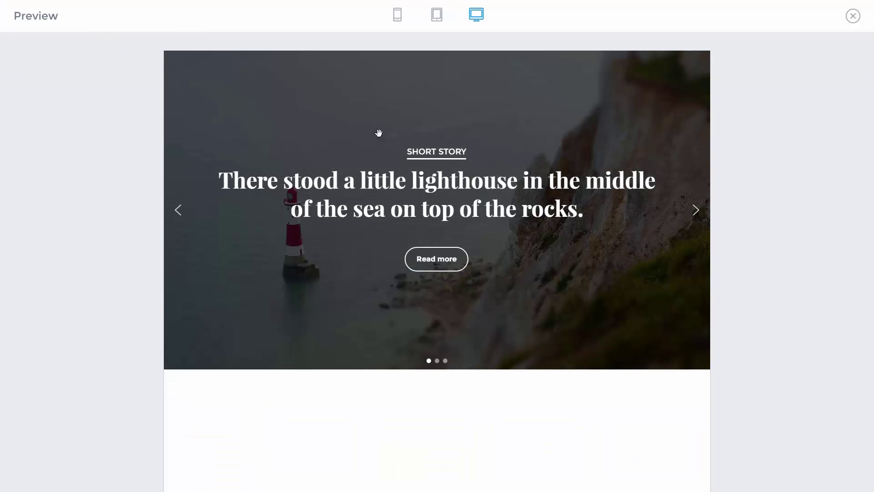
left_click(700, 214)
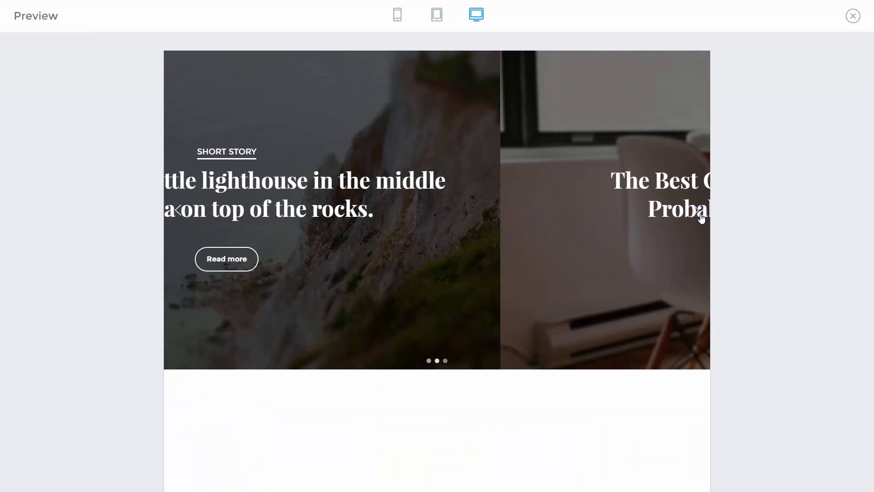
left_click(700, 214)
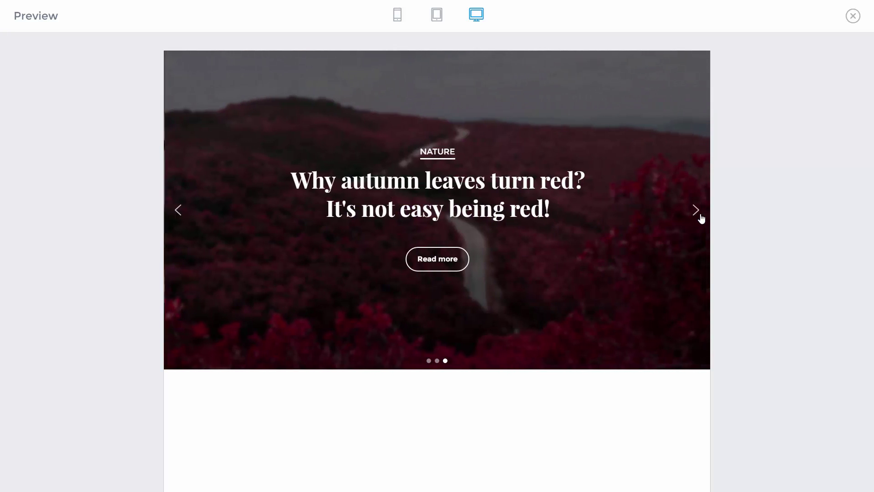
left_click(851, 18)
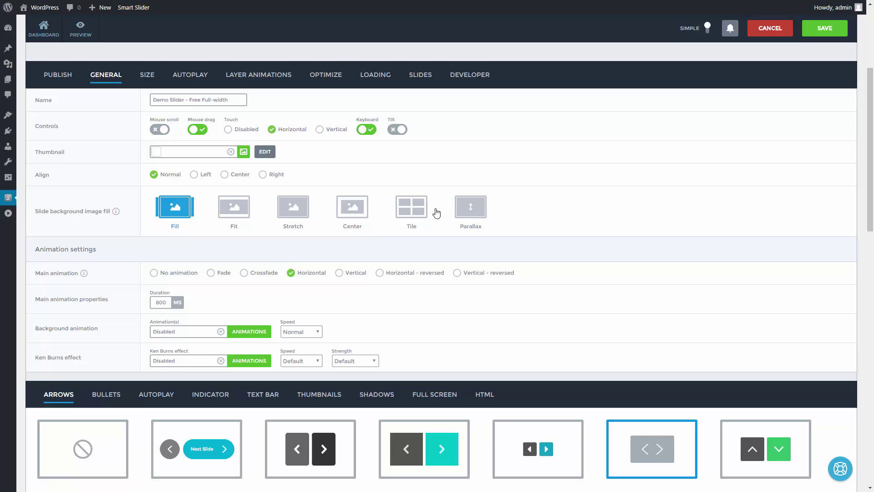
Step: Switch the main animation to Vertical and check it on the LIFEHACK and NATURE slides
left_click(352, 275)
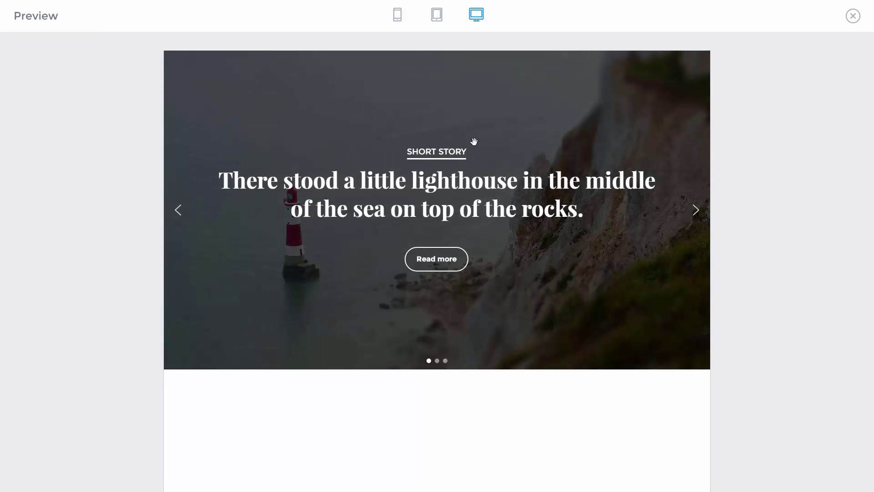
left_click(695, 210)
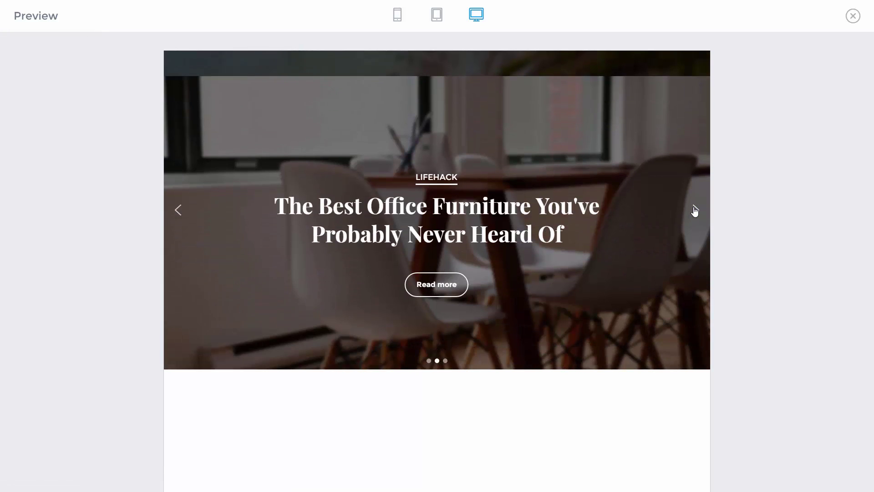
left_click(695, 209)
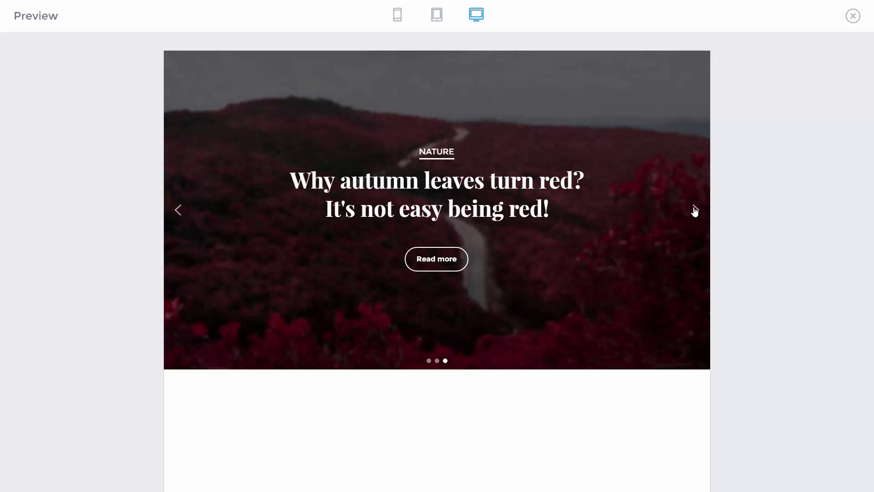
left_click(852, 18)
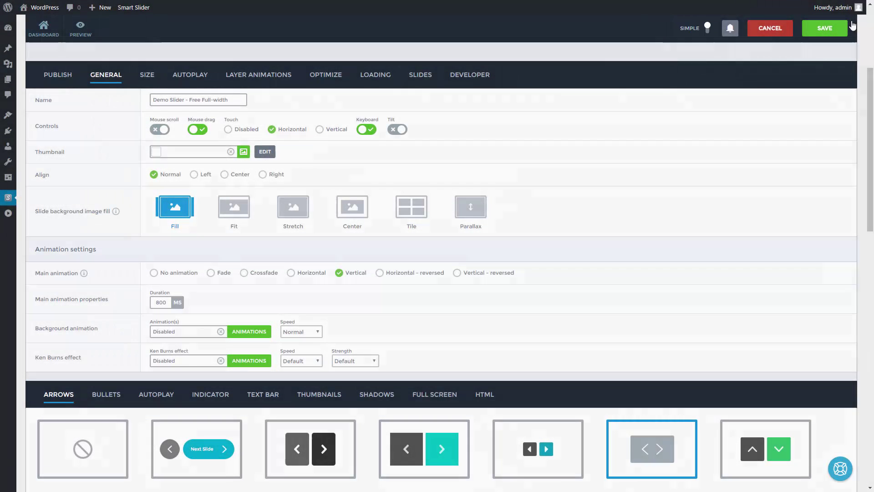
Step: Switch to Expert settings and set the main animation Parallax to 0.7
left_click(691, 32)
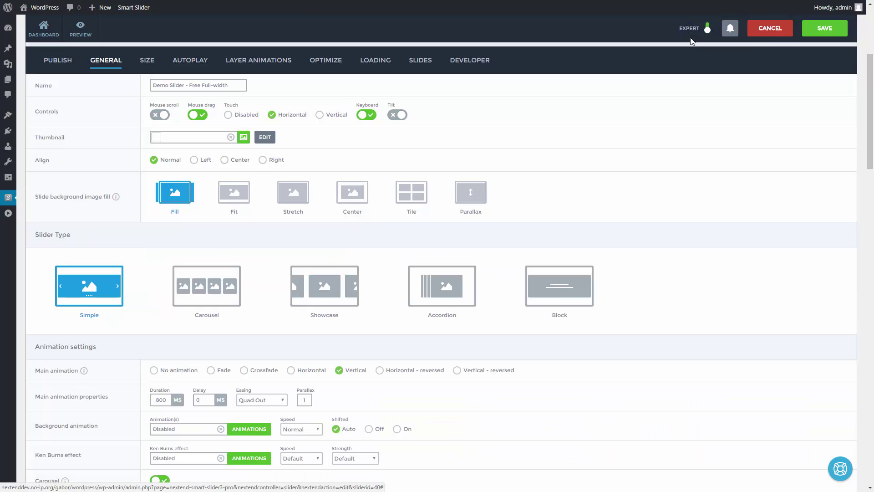
scroll(686, 111, "down", 3)
scroll(685, 119, "down", 1)
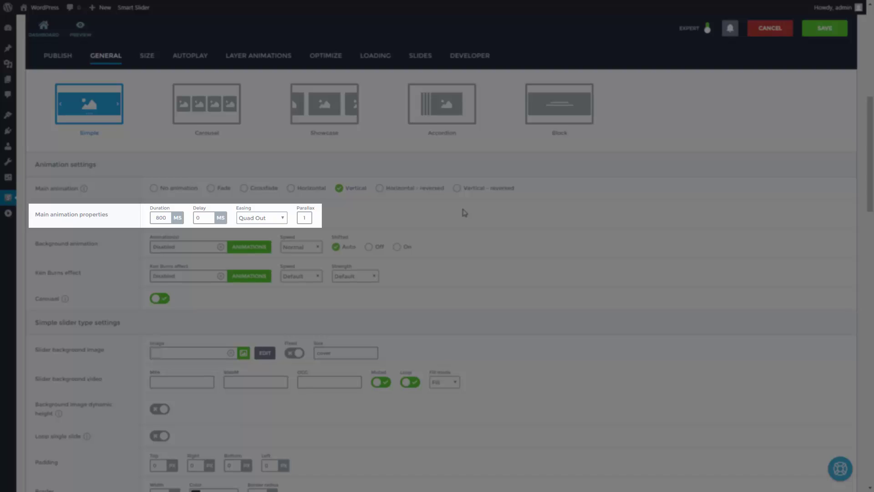
left_click(307, 217)
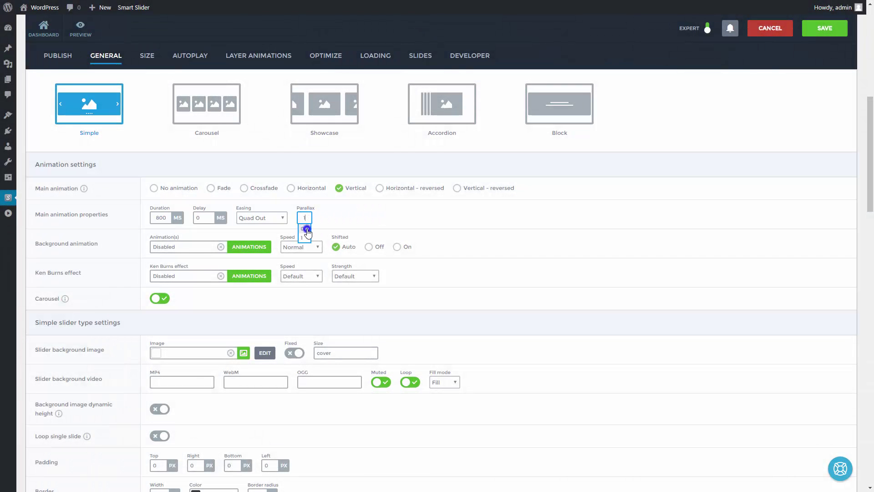
left_click(306, 229)
Step: Preview the 0.7 parallax through the LIFEHACK and NATURE slides
left_click(88, 29)
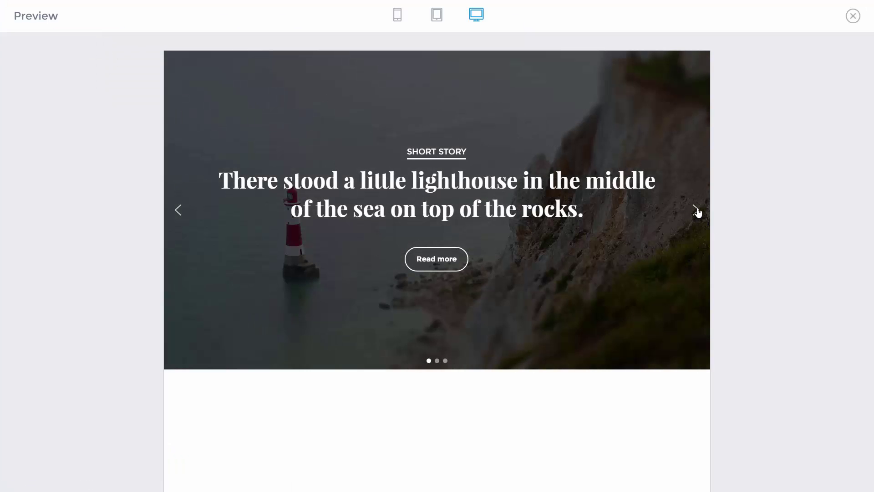
left_click(698, 210)
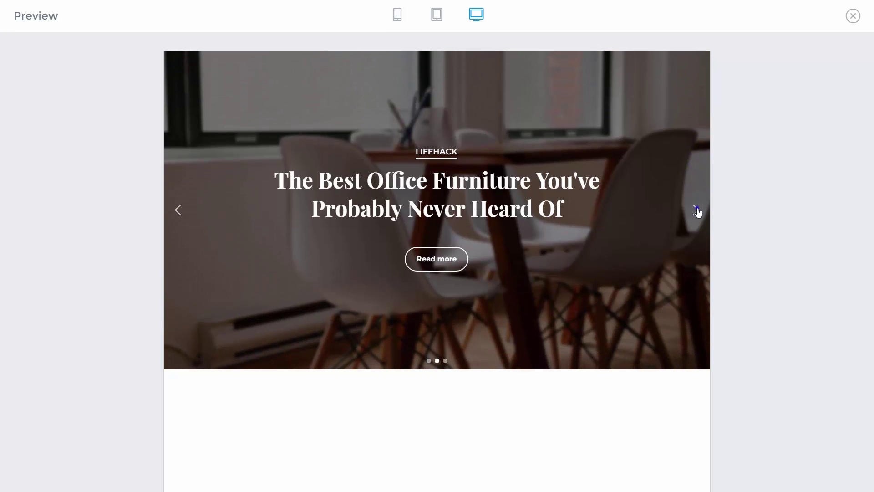
left_click(698, 210)
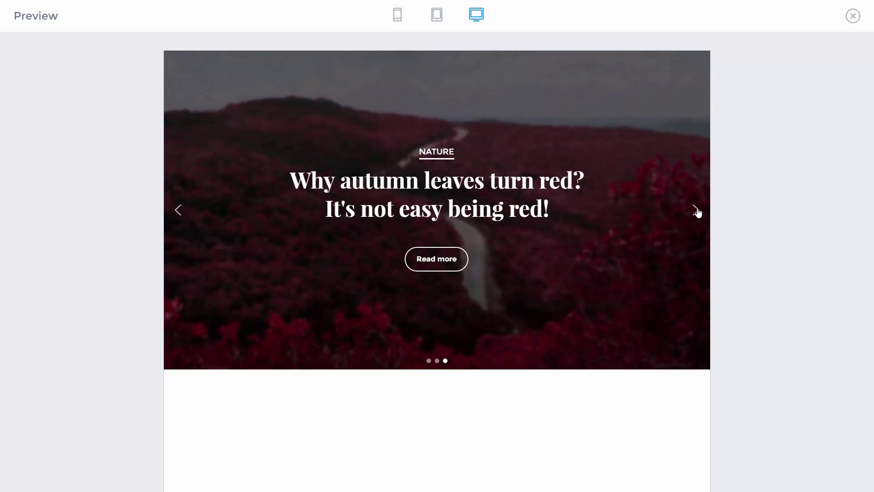
left_click(854, 18)
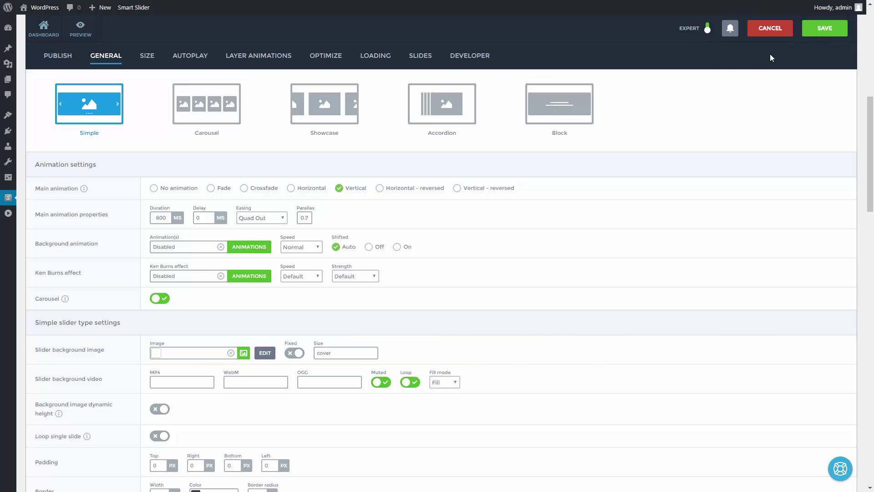
Step: Apply the Puzzle background animation after trying Curtain to left
left_click(256, 251)
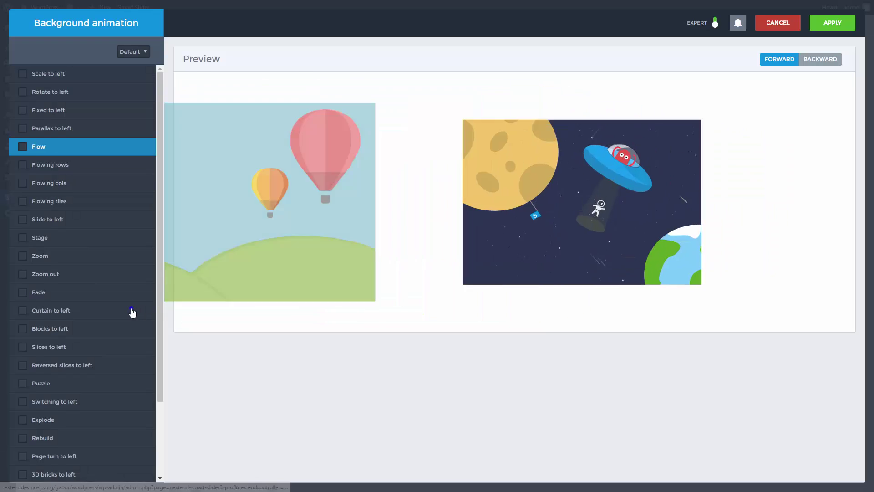
left_click(132, 313)
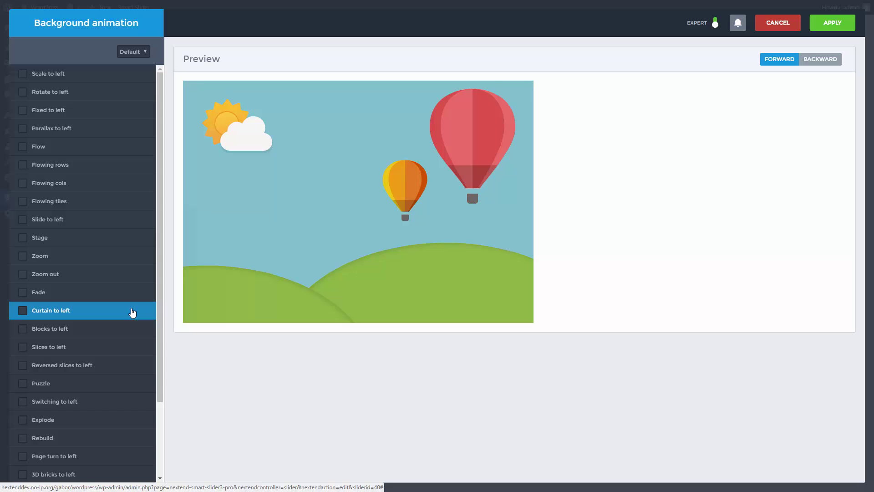
left_click(125, 385)
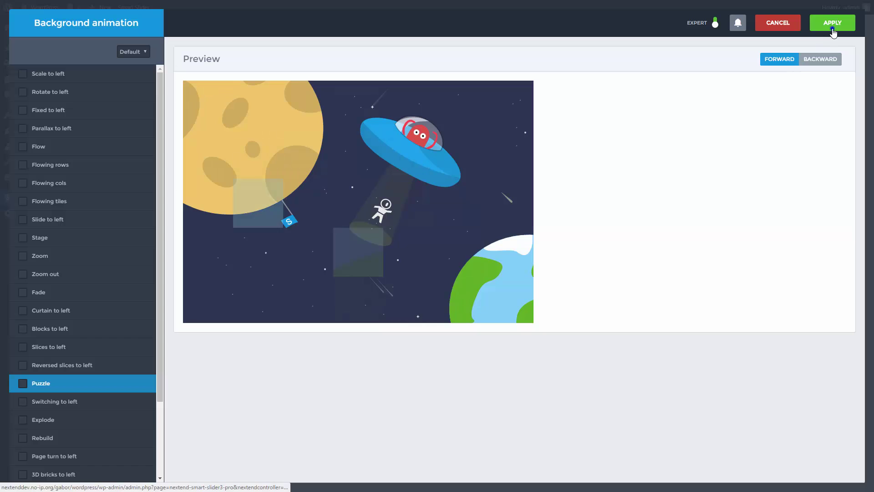
left_click(832, 33)
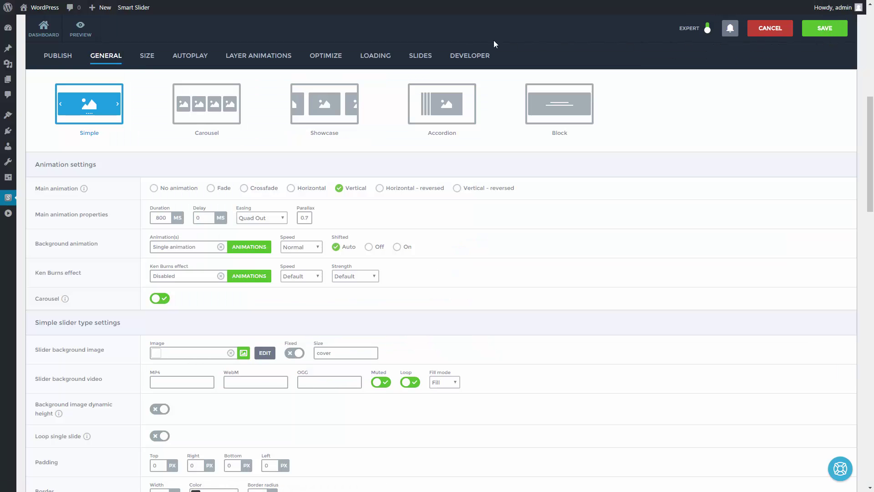
Step: Preview the Puzzle background transition across all three slides
left_click(91, 36)
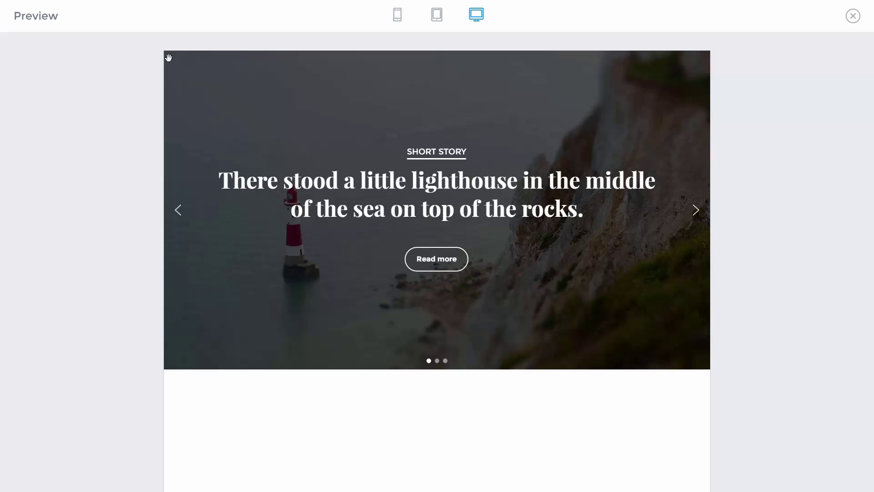
left_click(696, 212)
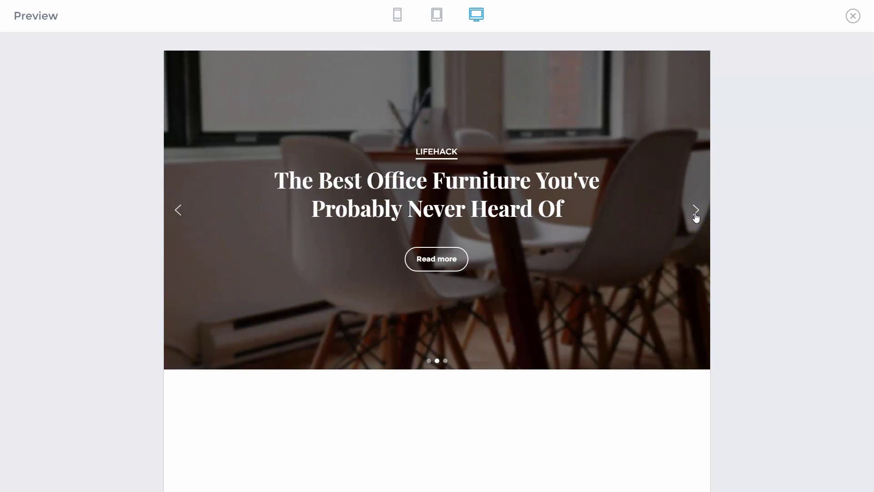
left_click(696, 212)
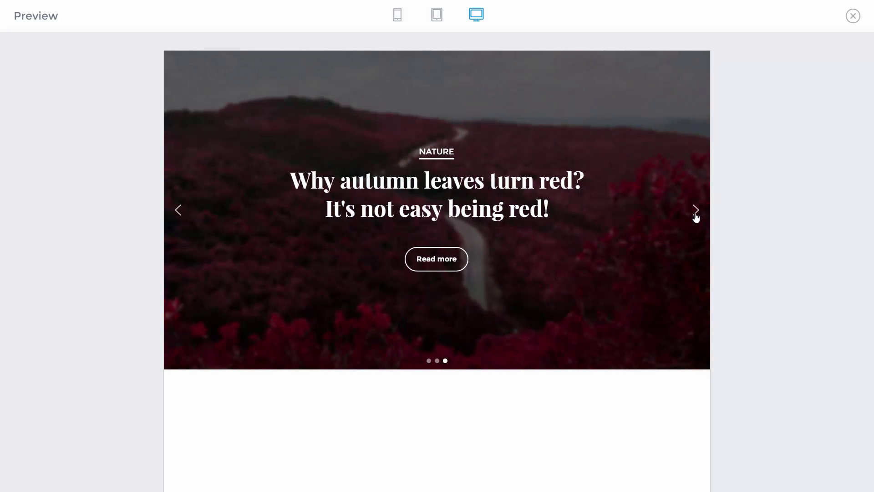
left_click(853, 17)
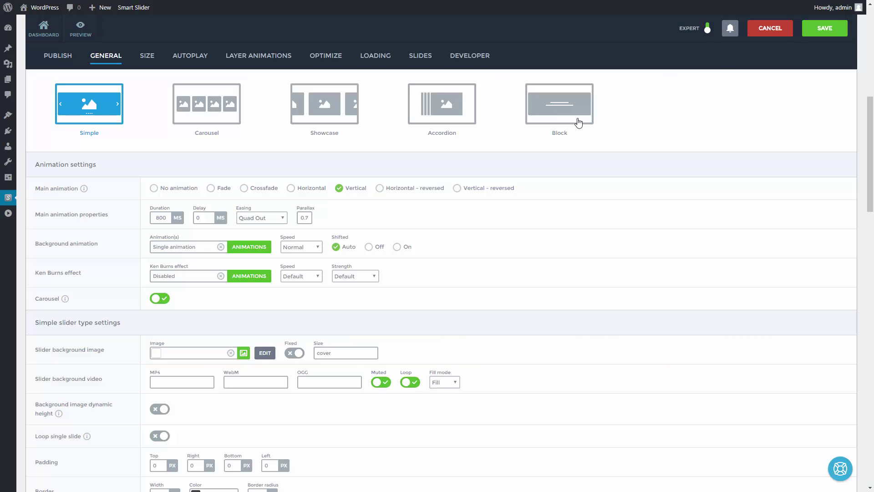
Step: Apply the Upscale top Ken Burns effect focused at X 57, Y 86, and preview it
left_click(237, 278)
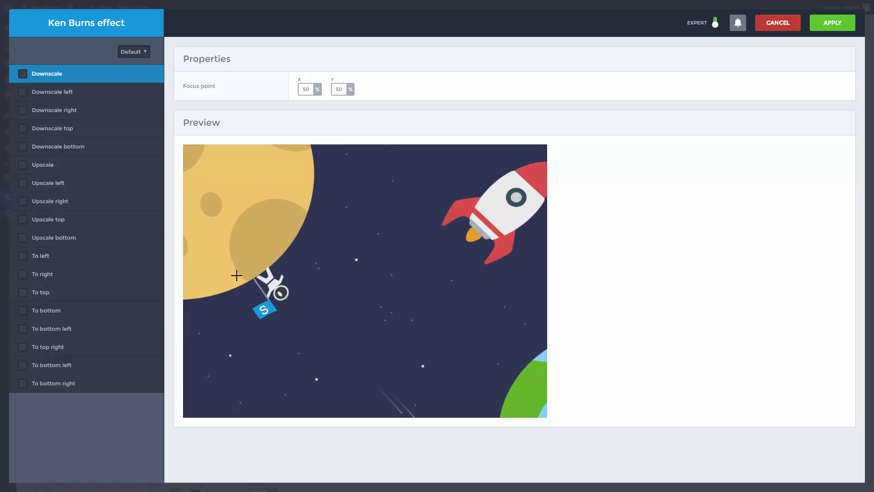
left_click(132, 221)
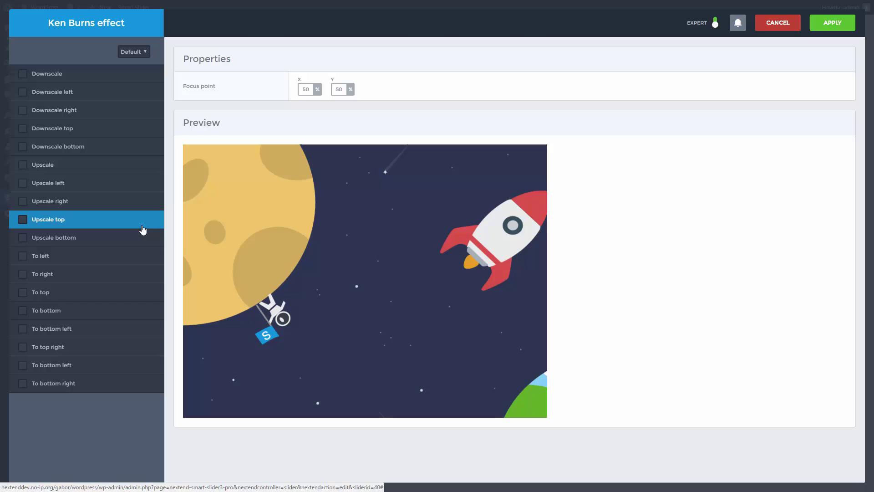
left_click(390, 378)
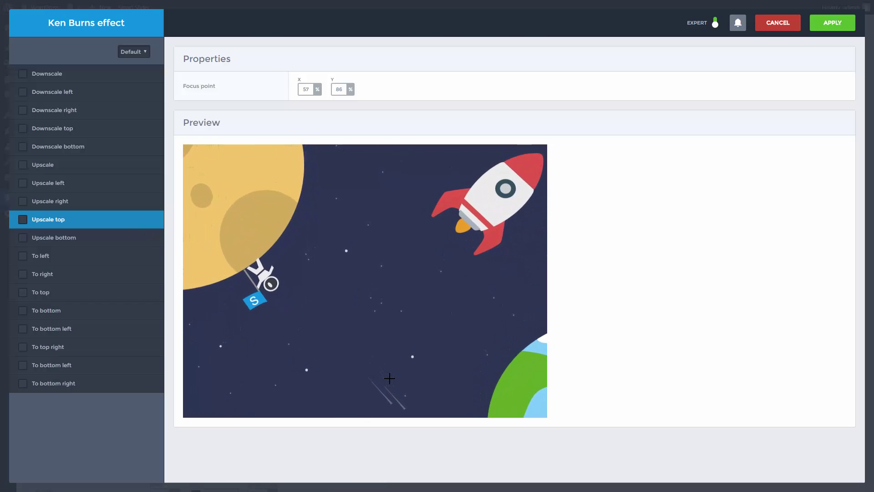
left_click(836, 26)
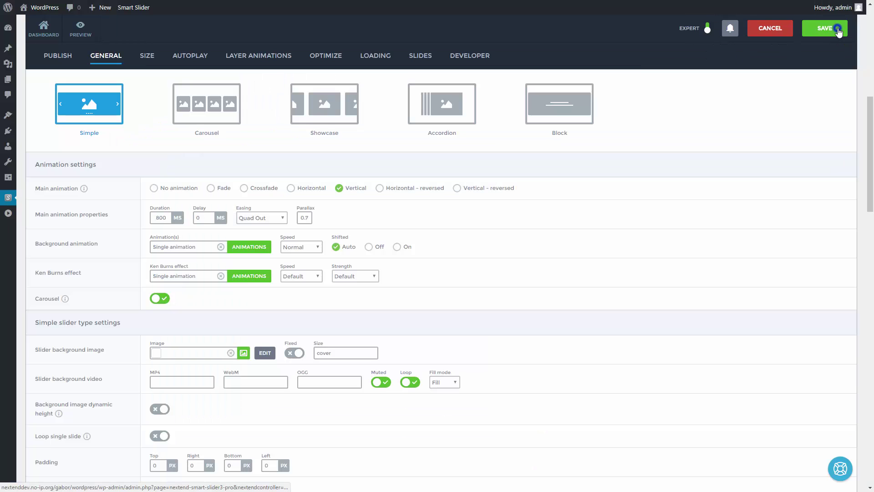
left_click(86, 34)
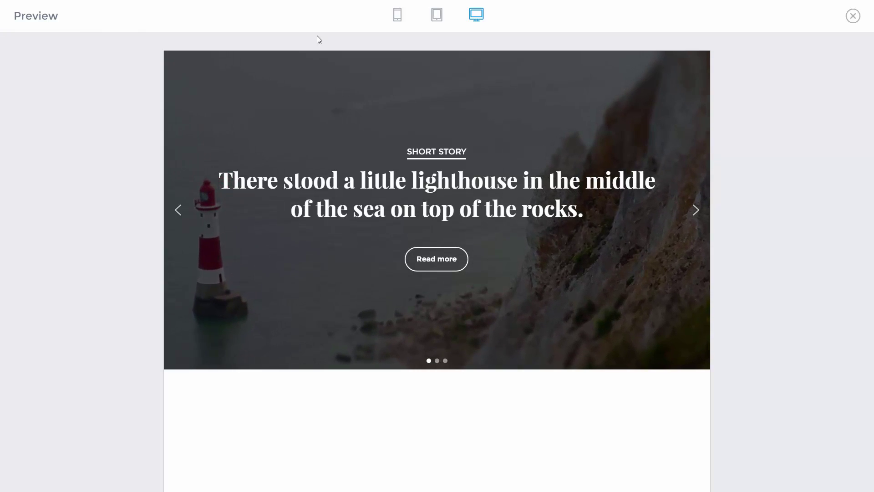
left_click(853, 18)
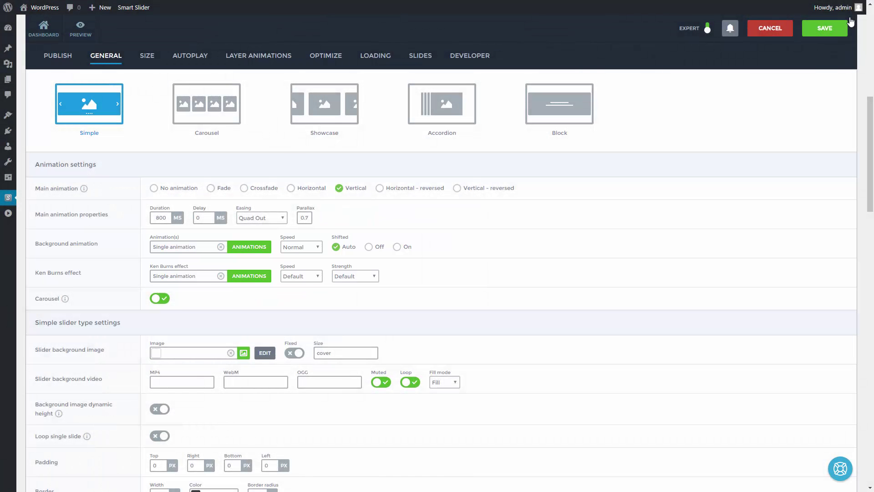
Step: Save the slider settings
left_click(830, 32)
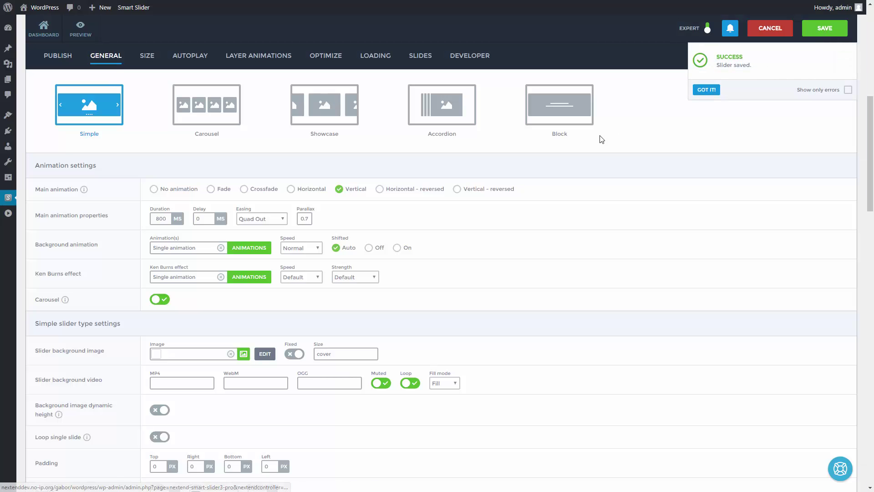
scroll(396, 170, "up", 3)
scroll(397, 170, "up", 3)
Step: Give the Full 1 slide its own Stage background animation
mouse_move(189, 89)
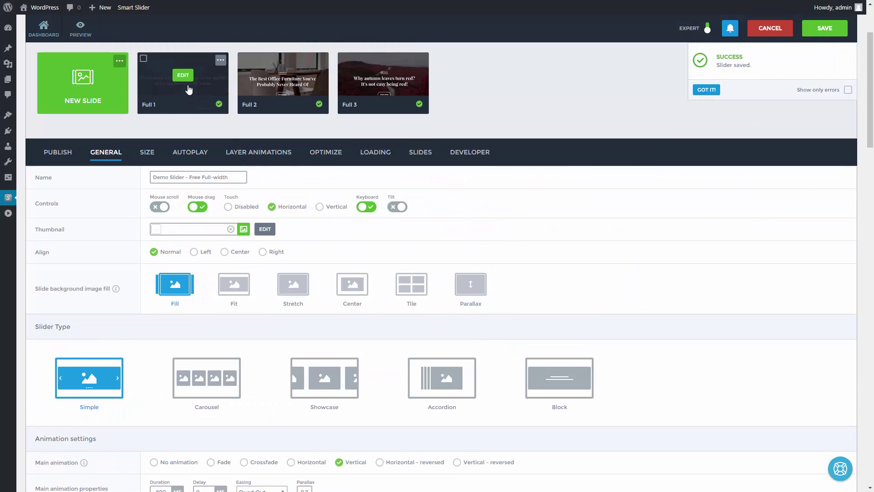
left_click(183, 76)
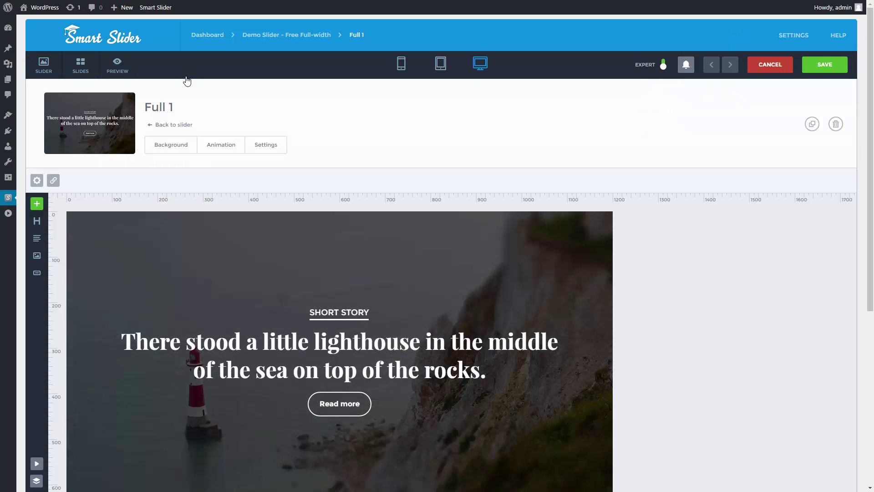
left_click(228, 150)
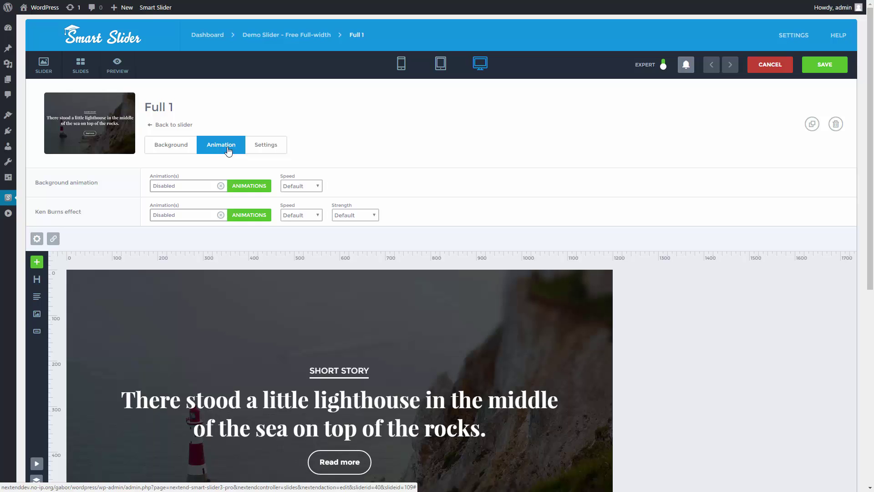
left_click(253, 187)
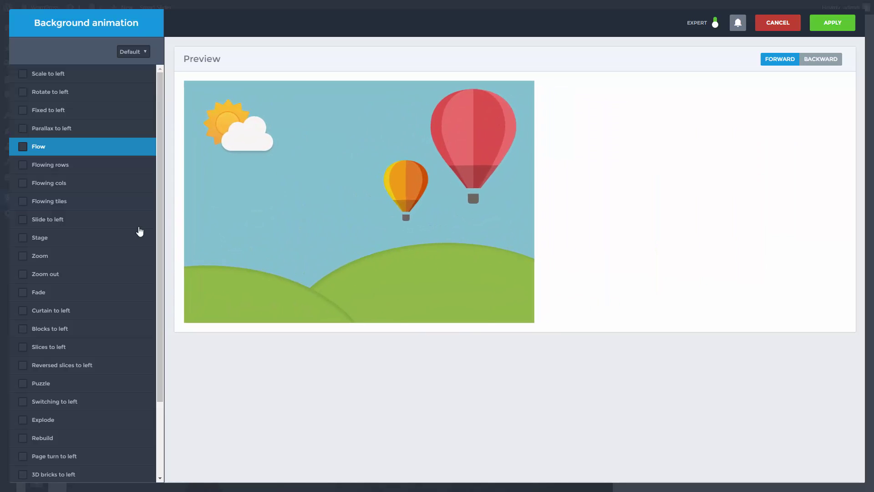
left_click(123, 239)
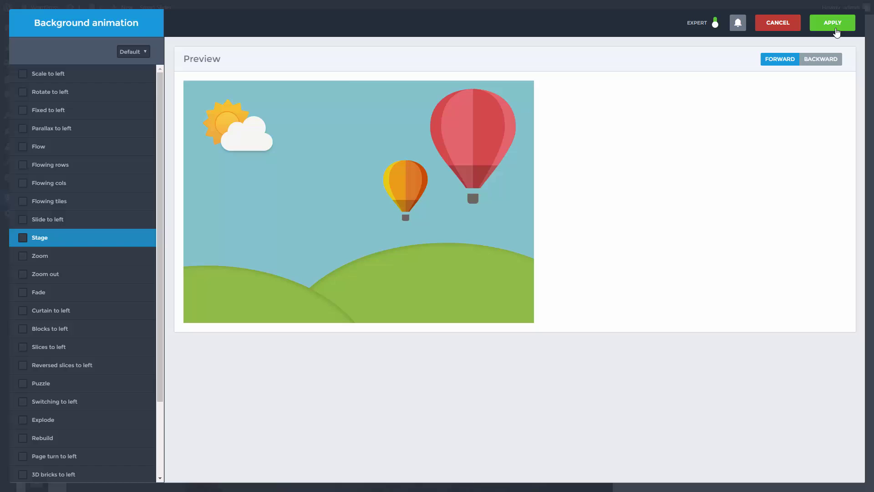
left_click(837, 27)
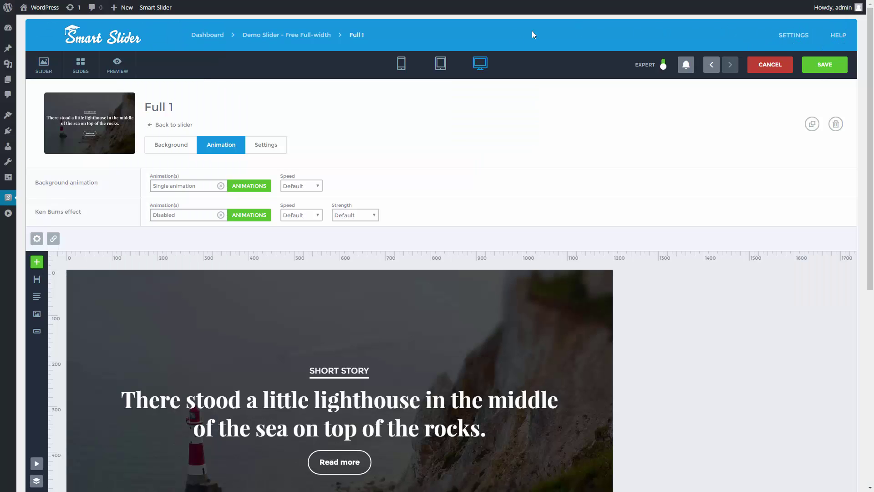
left_click(118, 66)
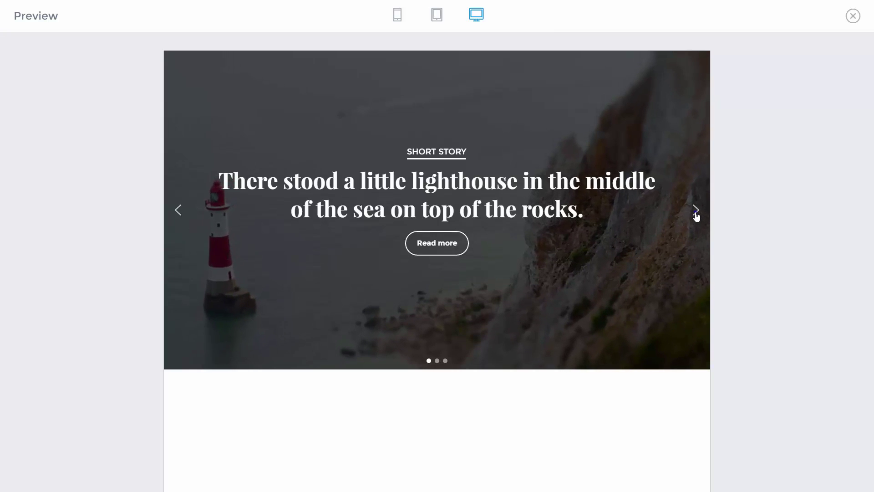
left_click(696, 210)
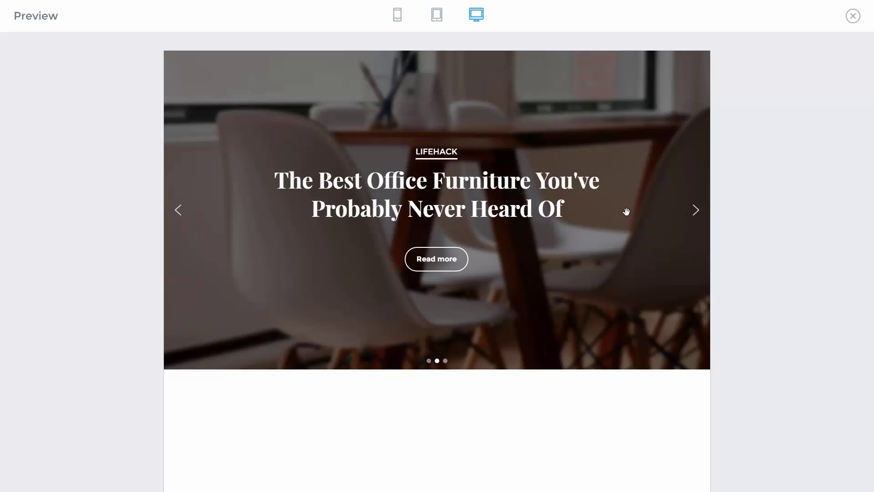
left_click(176, 215)
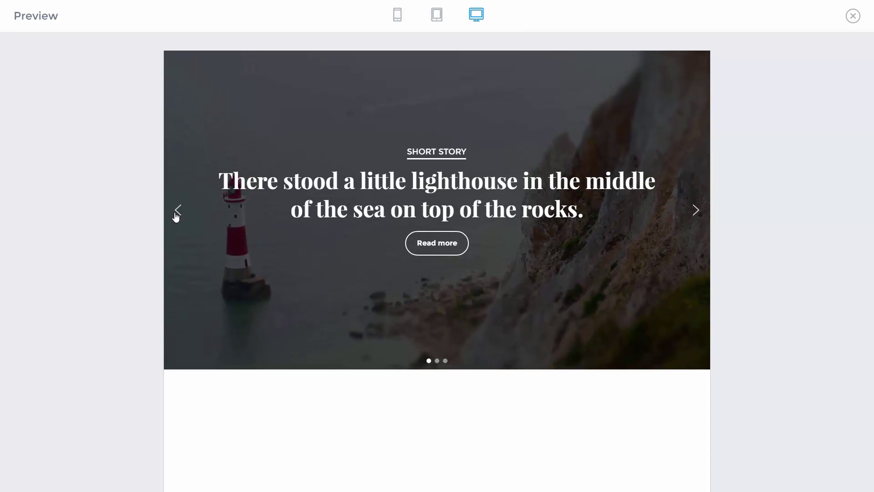
left_click(851, 20)
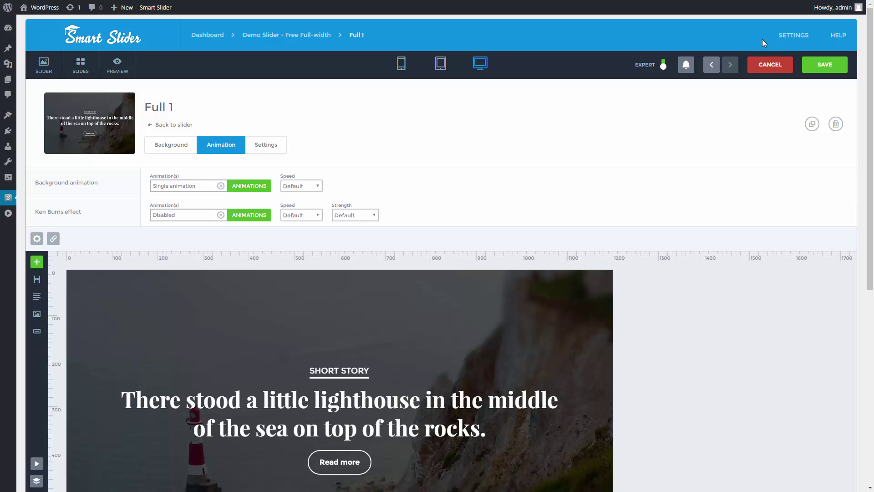
Step: Apply a To left Ken Burns effect to Full 1 and collapse its Animation panel
left_click(250, 215)
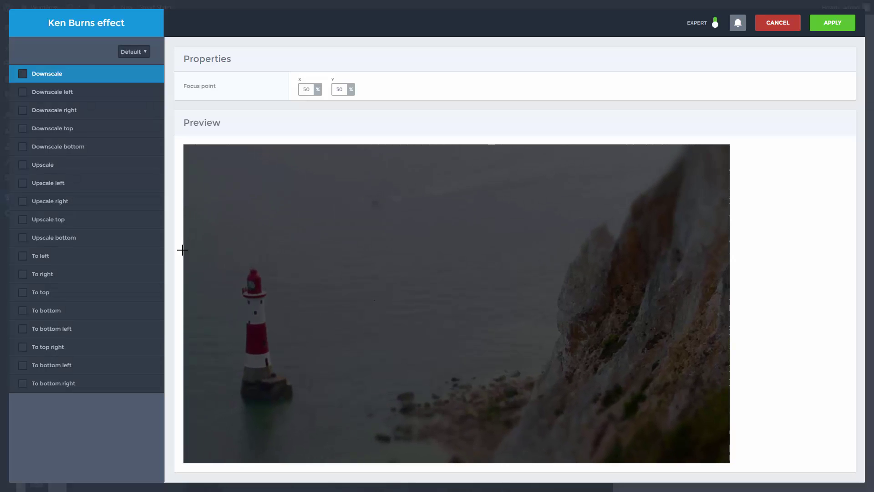
left_click(154, 260)
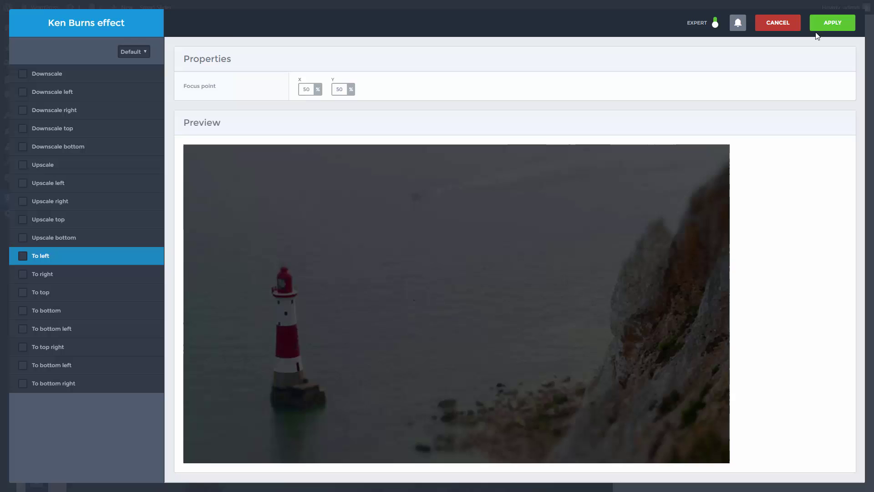
left_click(831, 24)
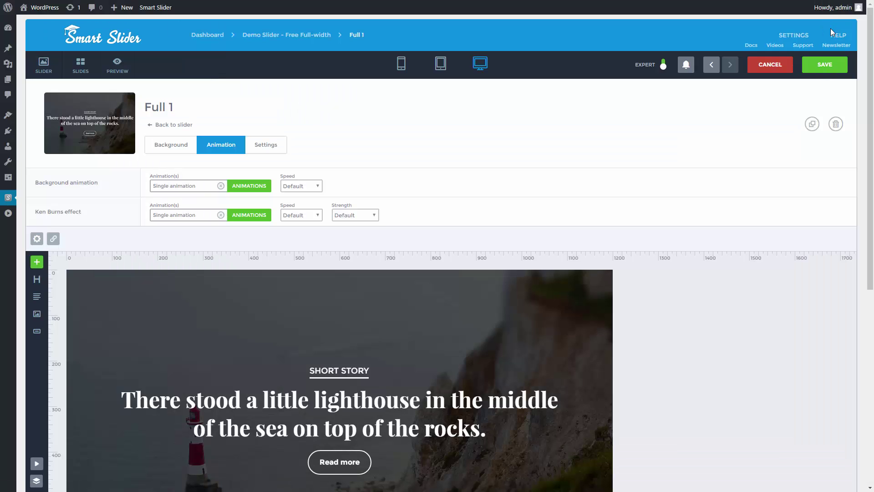
left_click(218, 152)
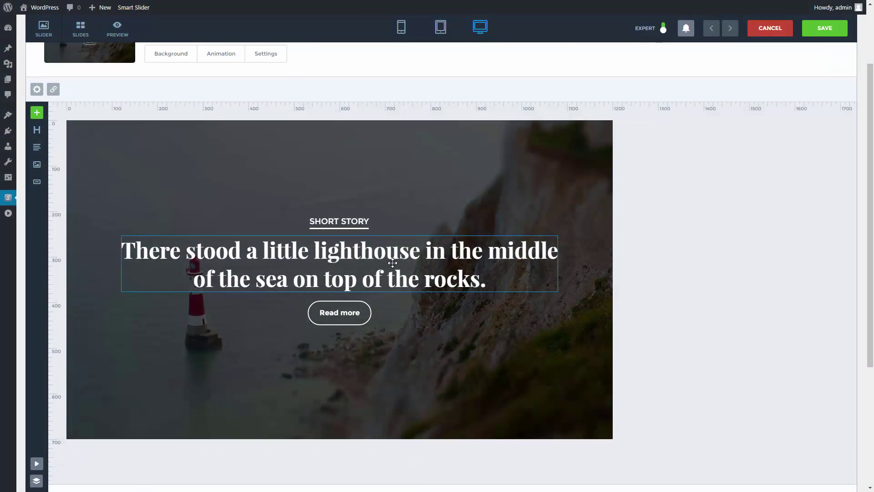
Step: Give the lighthouse heading a 2000 ms Left fade entrance and preview it
left_click(392, 263)
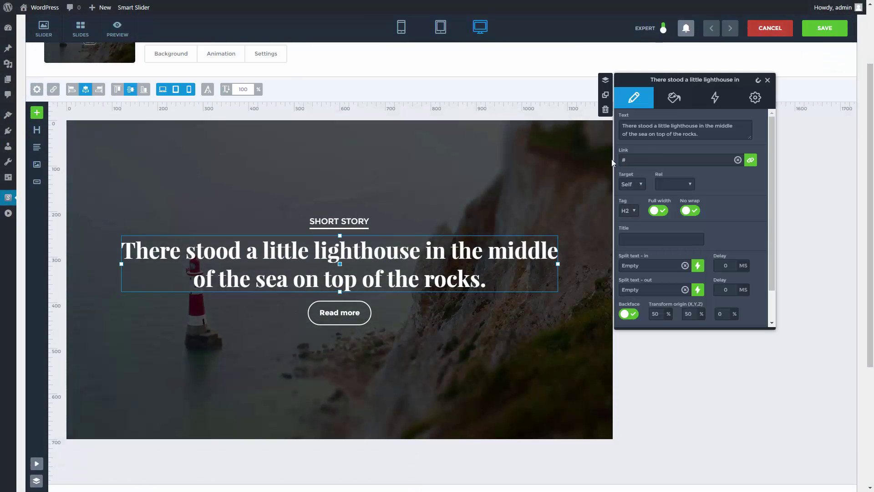
left_click(714, 100)
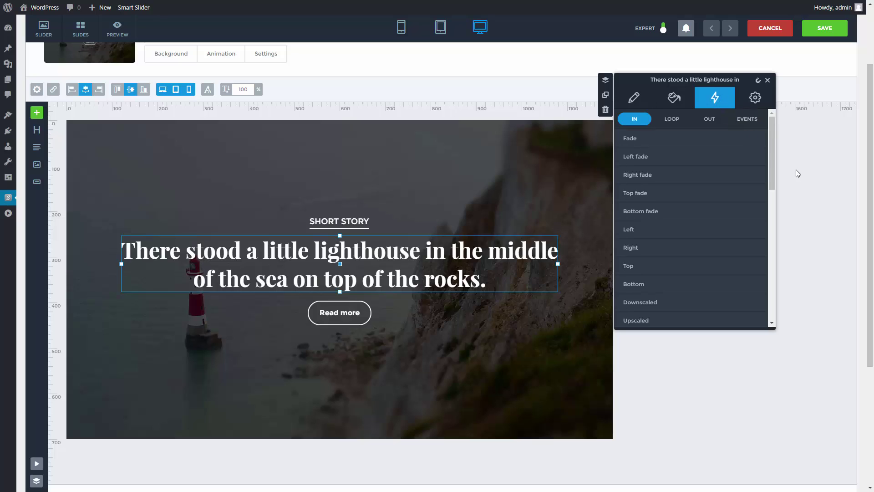
left_click(733, 159)
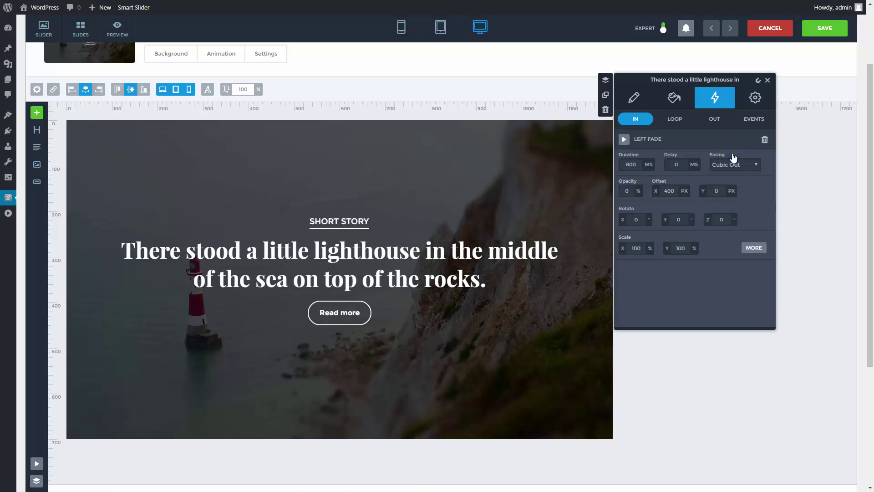
left_click(631, 164)
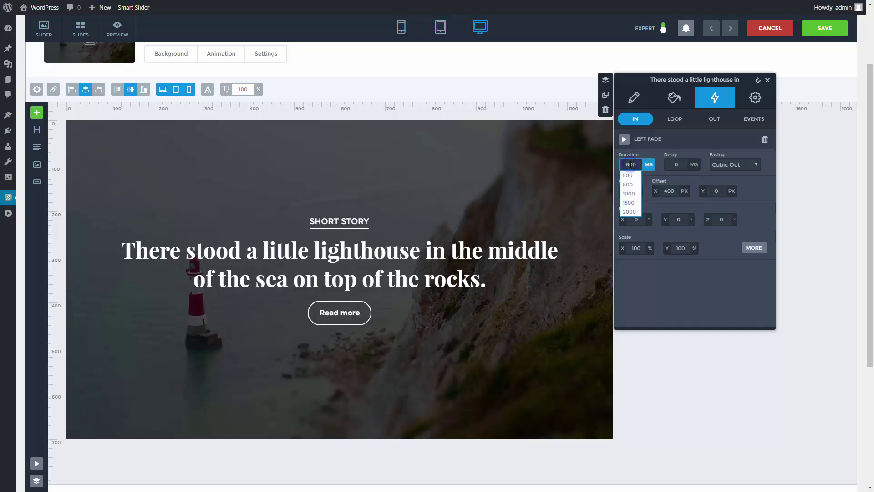
left_click(630, 211)
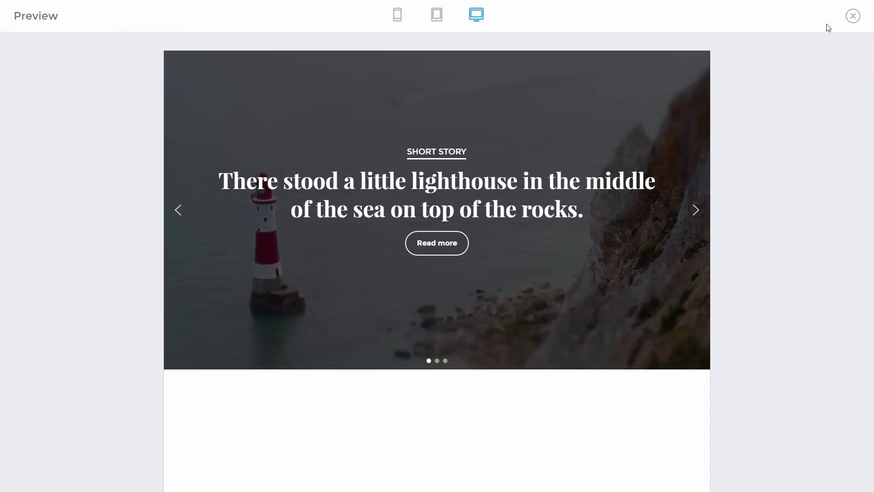
left_click(850, 22)
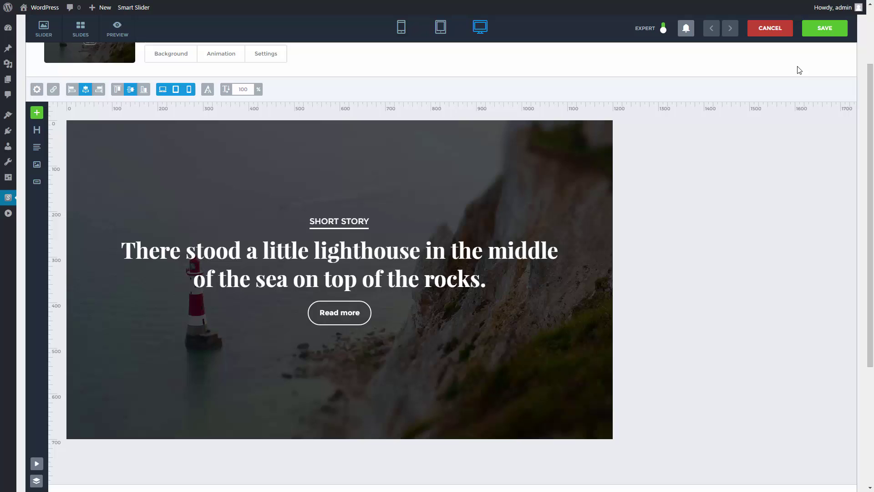
left_click(440, 253)
Step: Make the heading's entrance animation play on the custom event 'come'
left_click(439, 253)
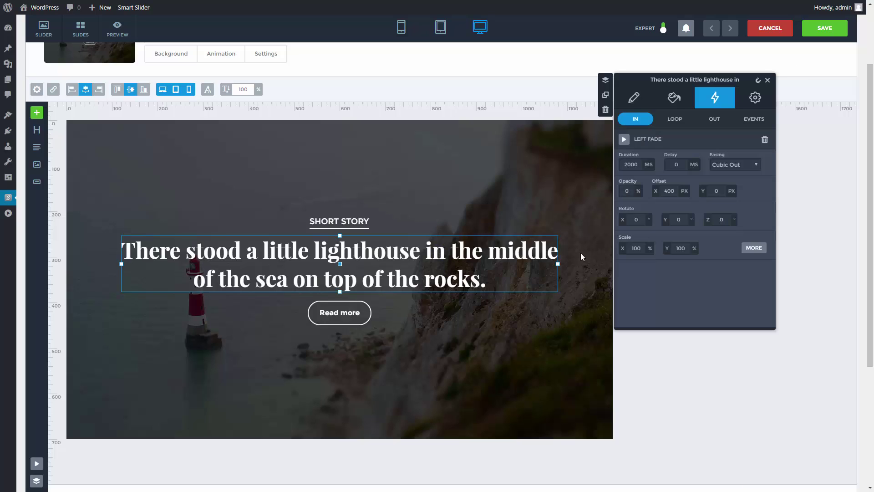
left_click(754, 249)
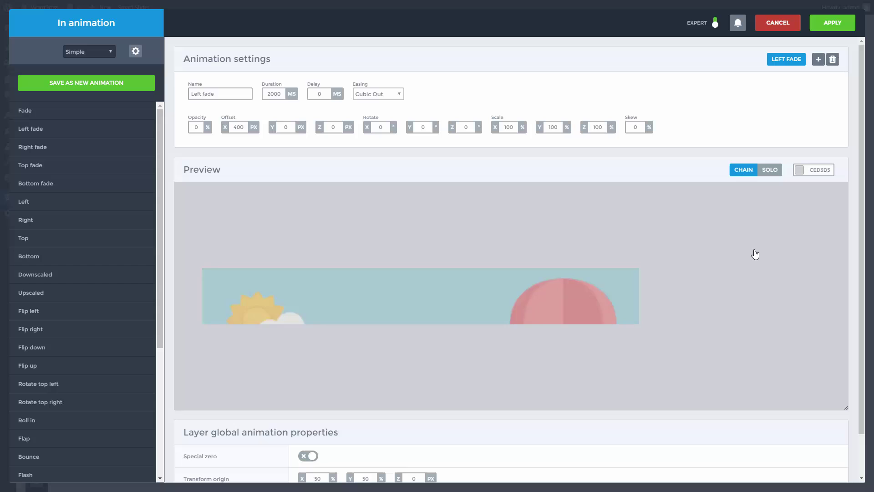
scroll(755, 254, "down", 2)
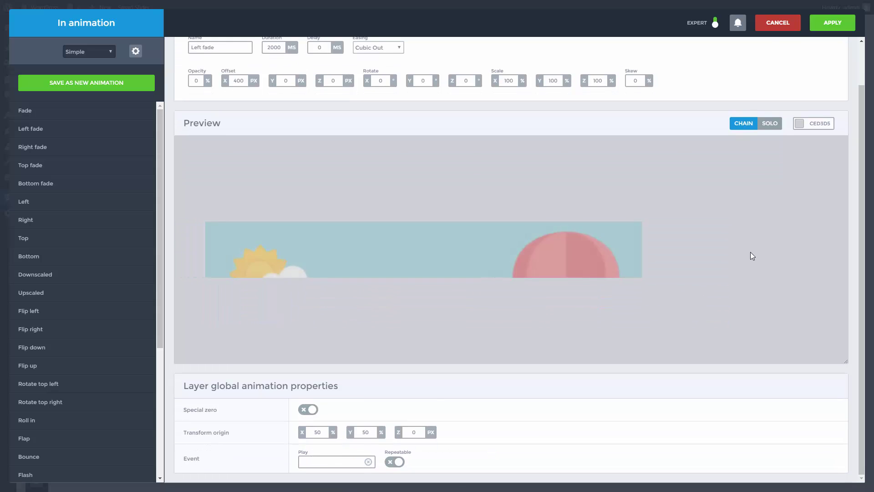
left_click(324, 460)
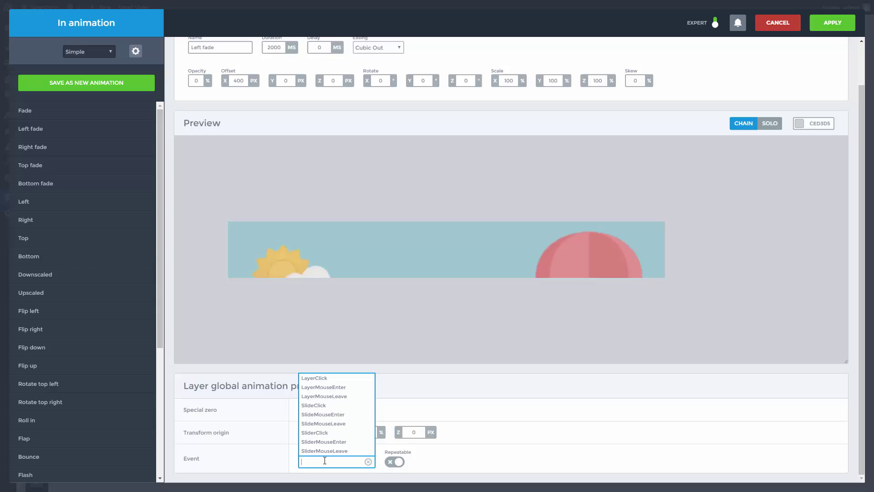
type("come")
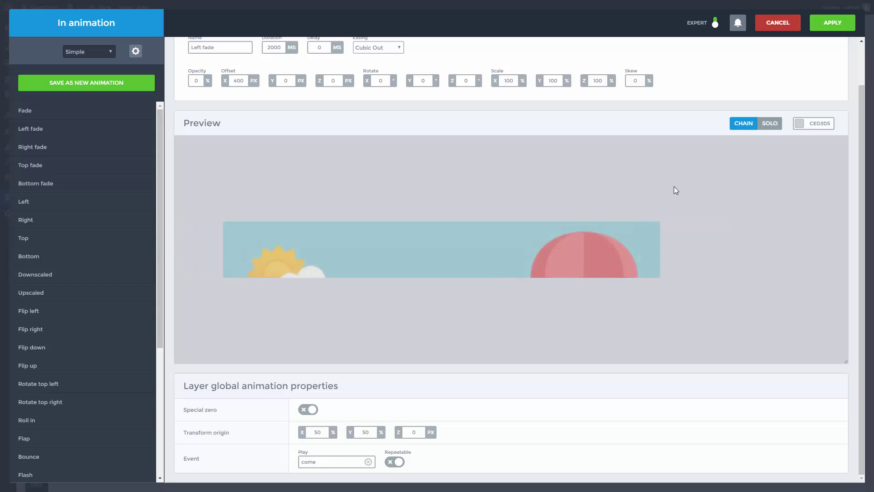
left_click(832, 23)
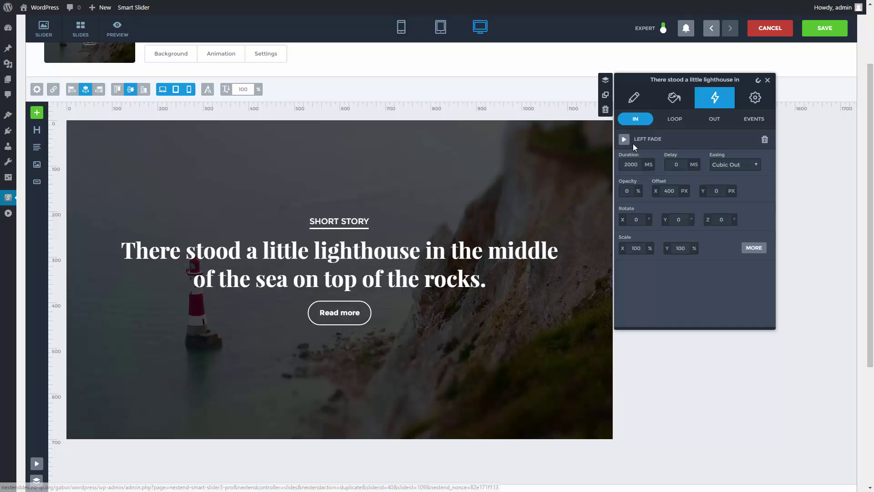
Step: Have a click on Read more trigger the custom event 'come', then preview the slider
left_click(364, 313)
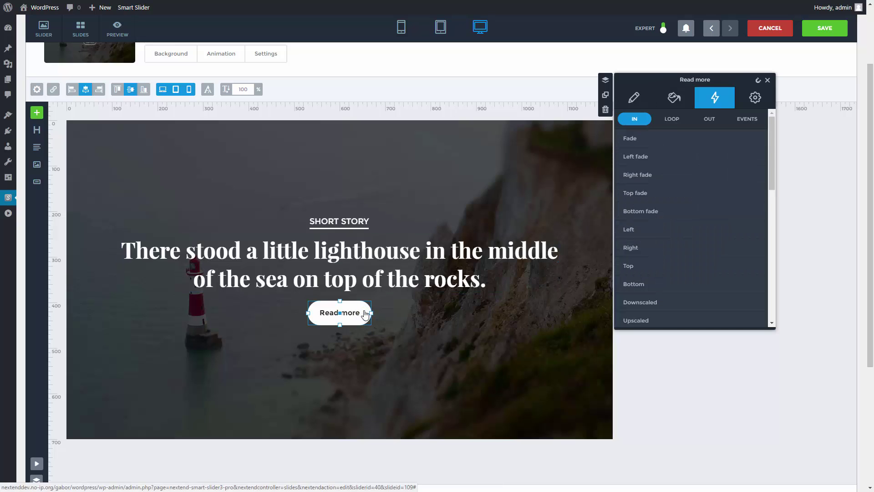
left_click(744, 123)
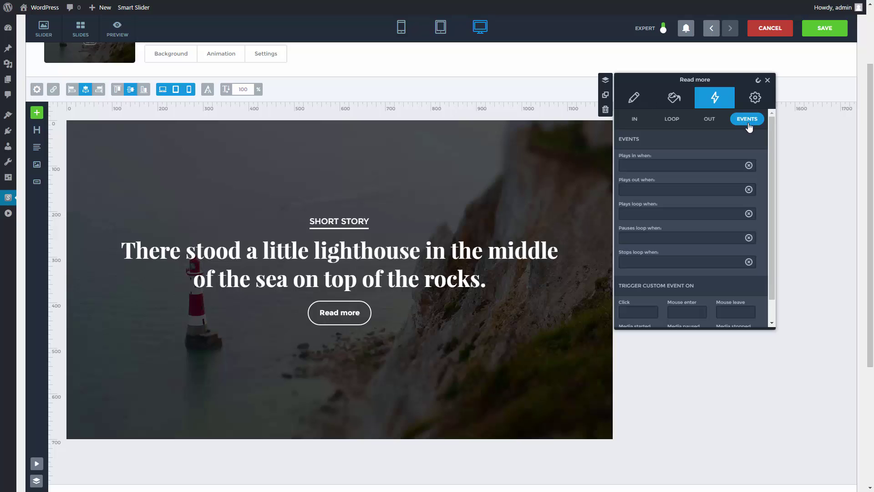
left_click_drag(770, 149, 773, 197)
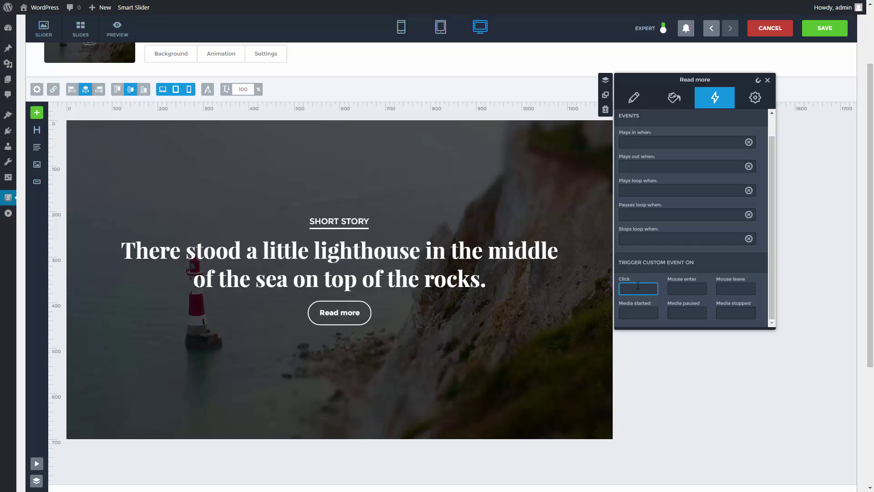
type("come")
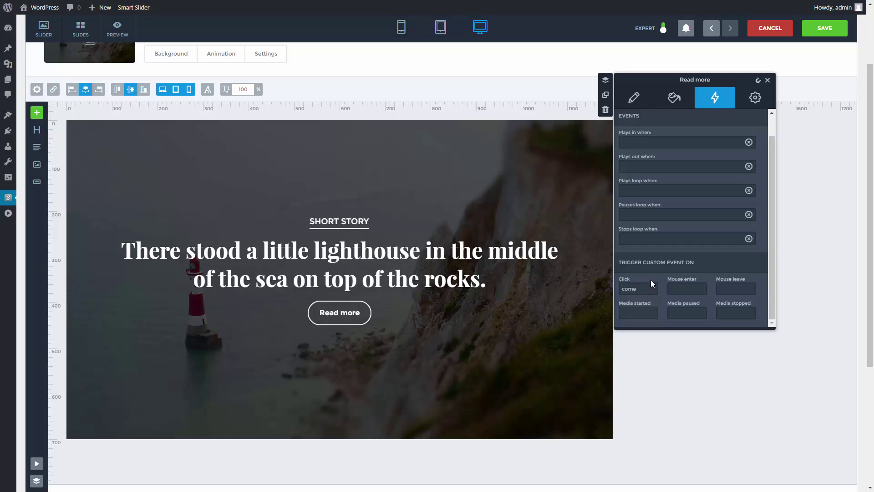
left_click(108, 31)
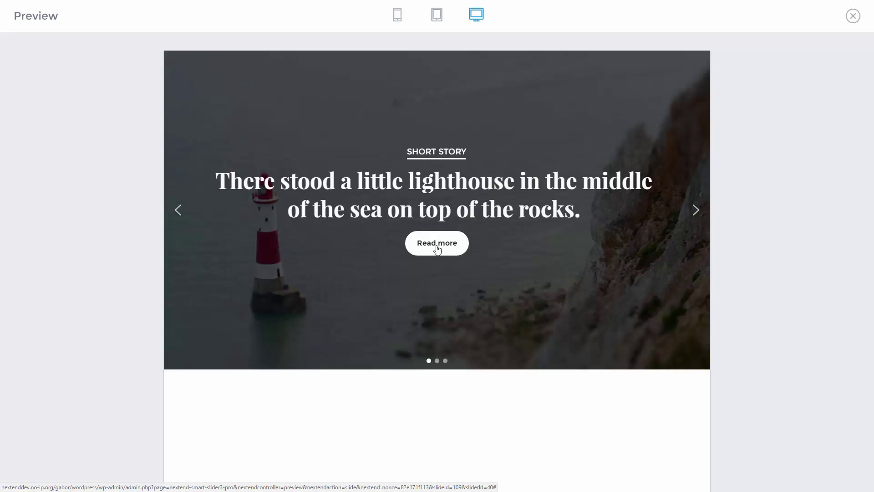
Step: Leave the preview and clear the heading's 'Plays in when' event so it no longer waits for 'come'
left_click(854, 17)
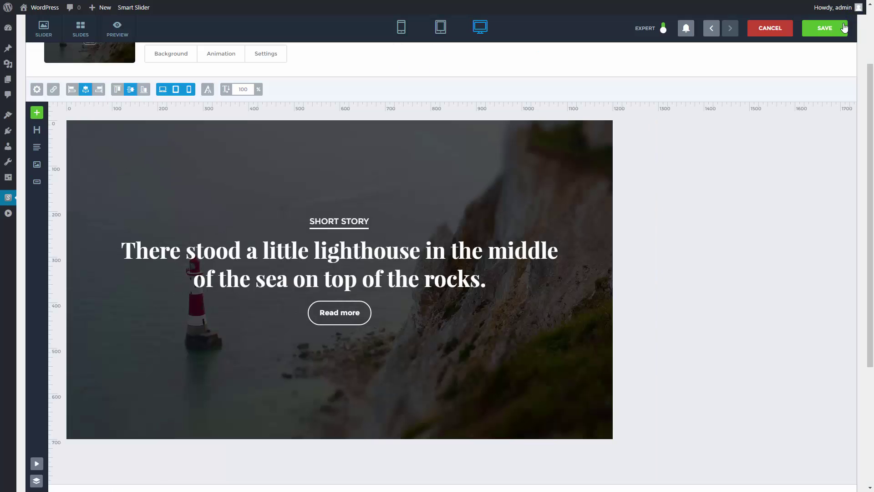
left_click(366, 271)
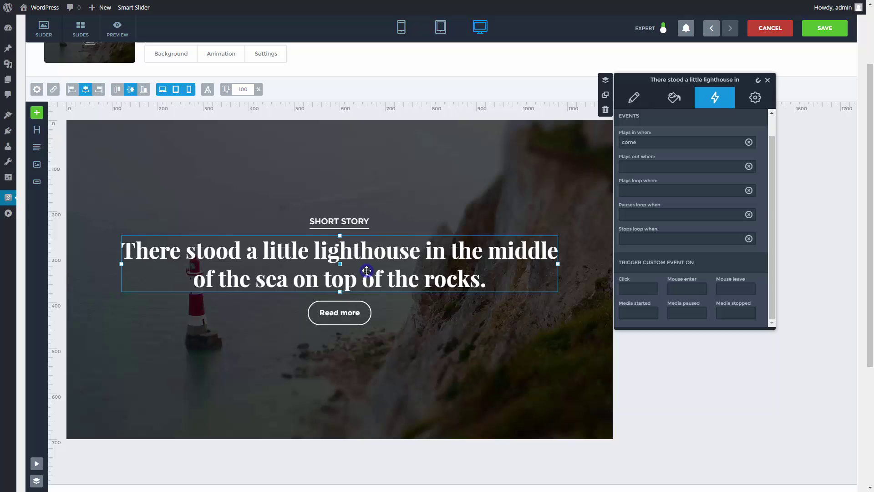
left_click(749, 143)
scroll(773, 131, "up", 1)
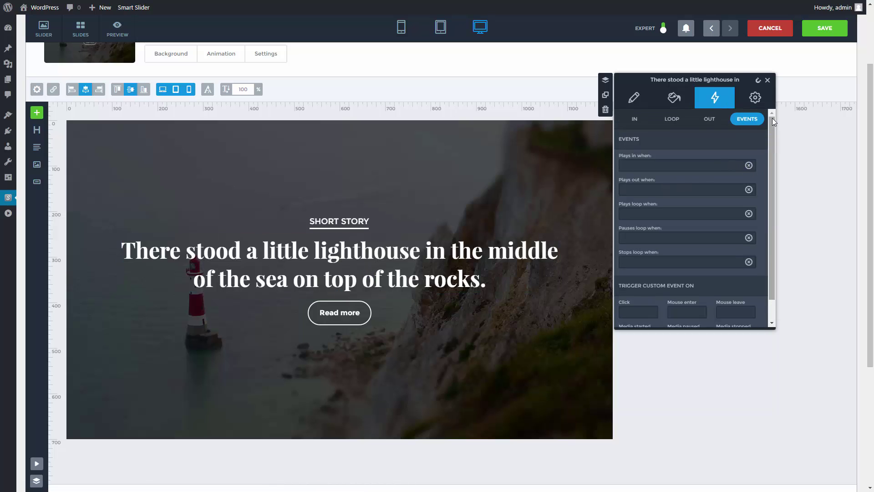
Step: Set Read more's click event to 'come' and give Read more and SHORT STORY a Fade entrance
left_click(355, 320)
left_click(641, 312)
type("come")
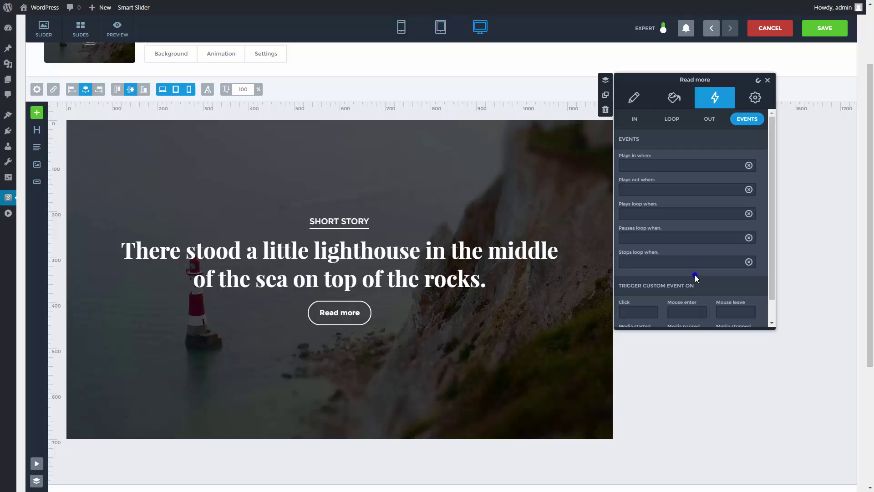
left_click(635, 119)
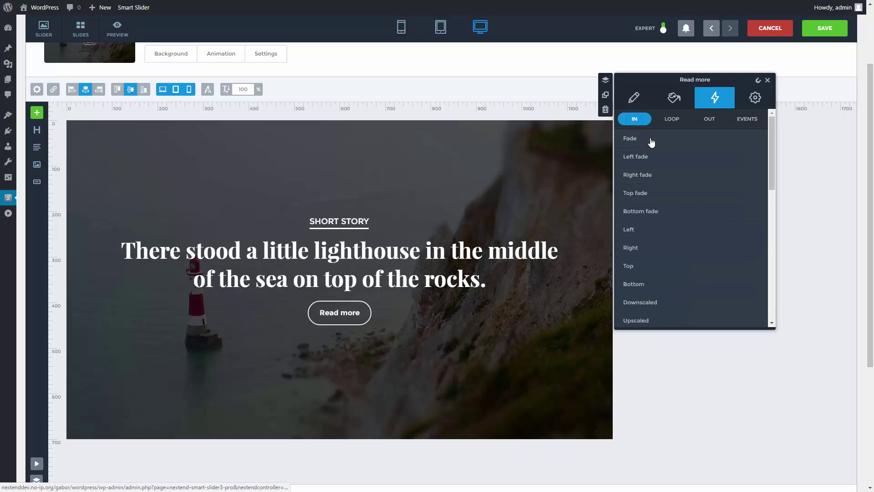
left_click(651, 140)
left_click(360, 221)
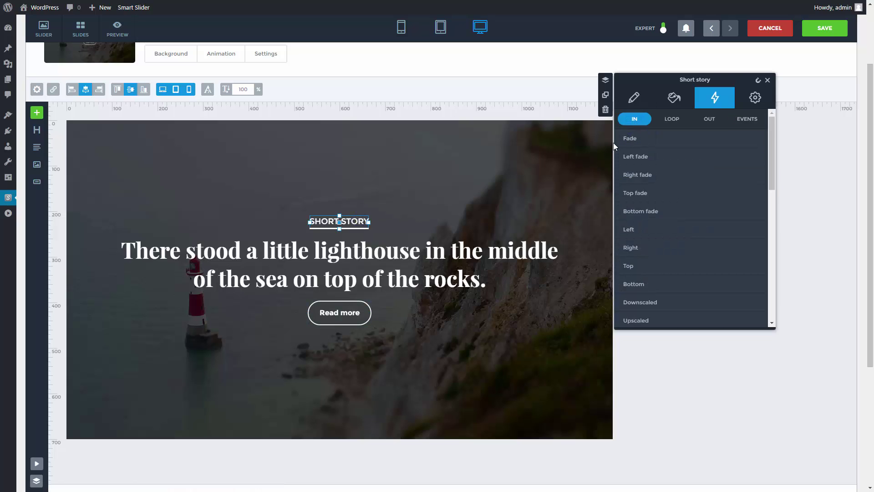
left_click(632, 138)
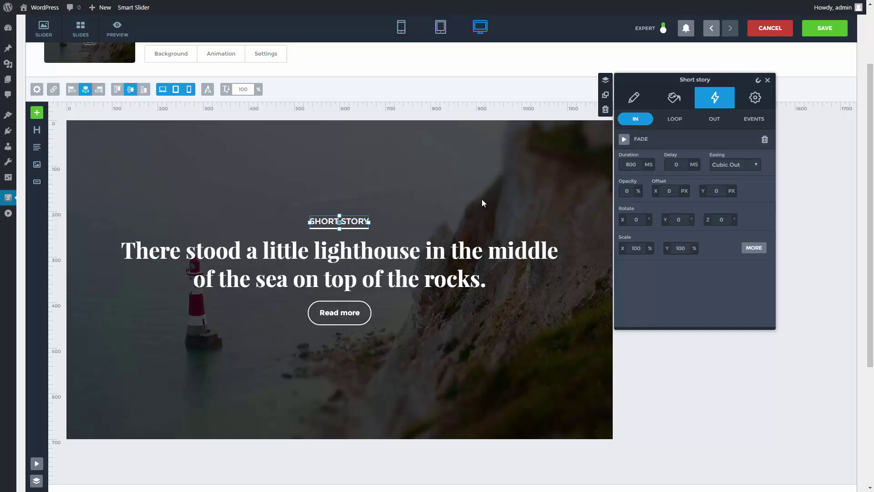
Step: In the layer timeline, start Short Story's fade at 550 ms and delay Read More's by 250 ms
left_click(37, 481)
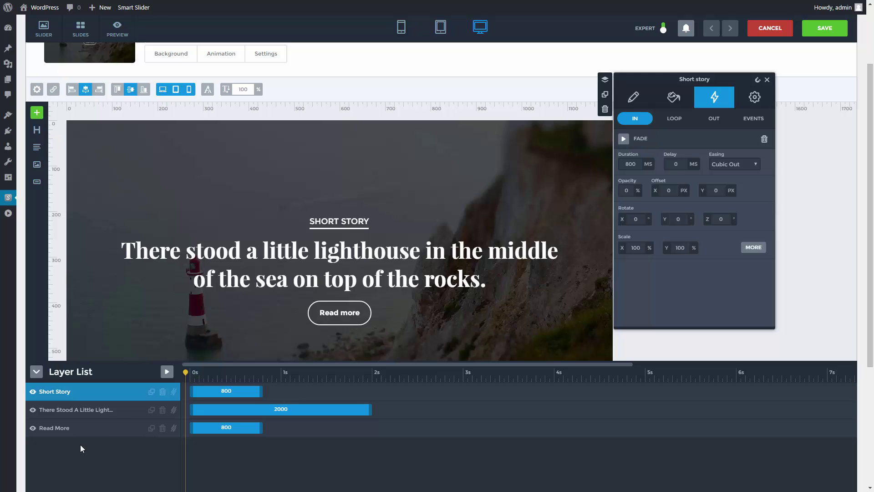
left_click(166, 373)
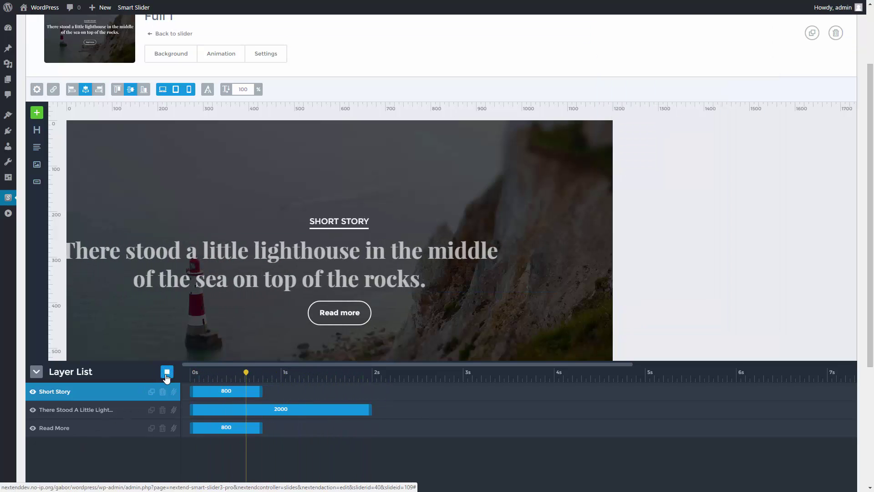
left_click(166, 372)
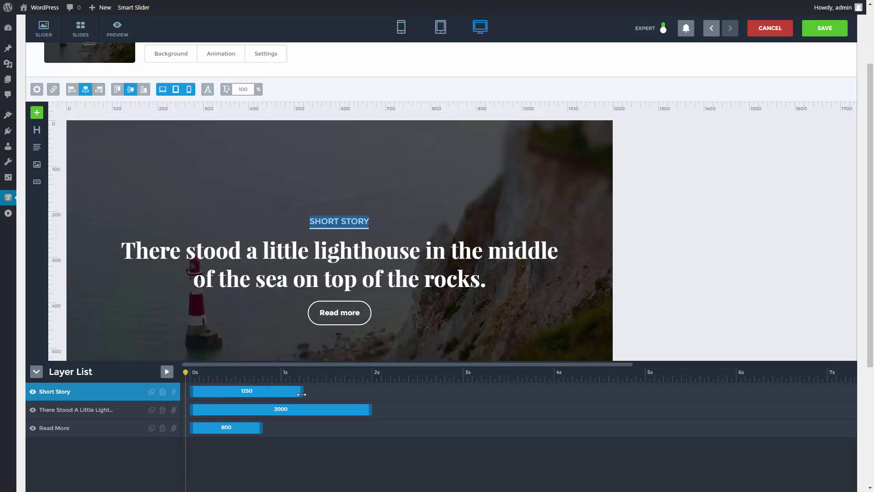
left_click_drag(269, 392, 317, 393)
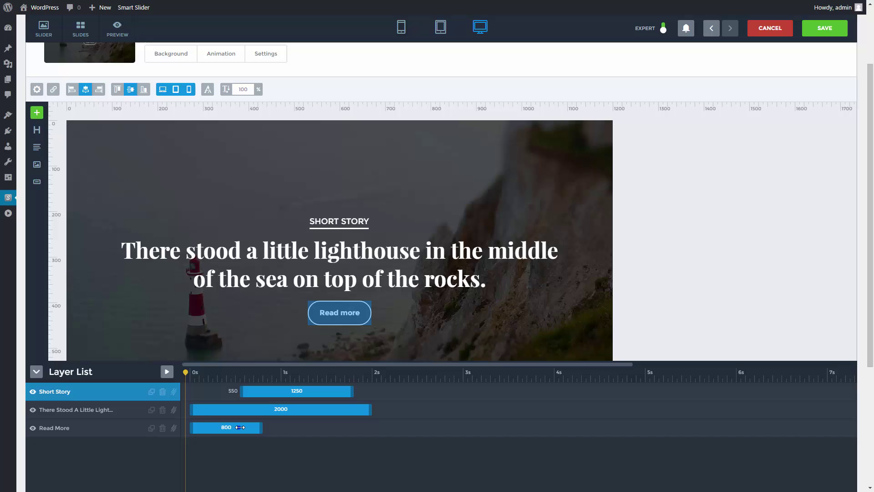
left_click_drag(242, 427, 265, 427)
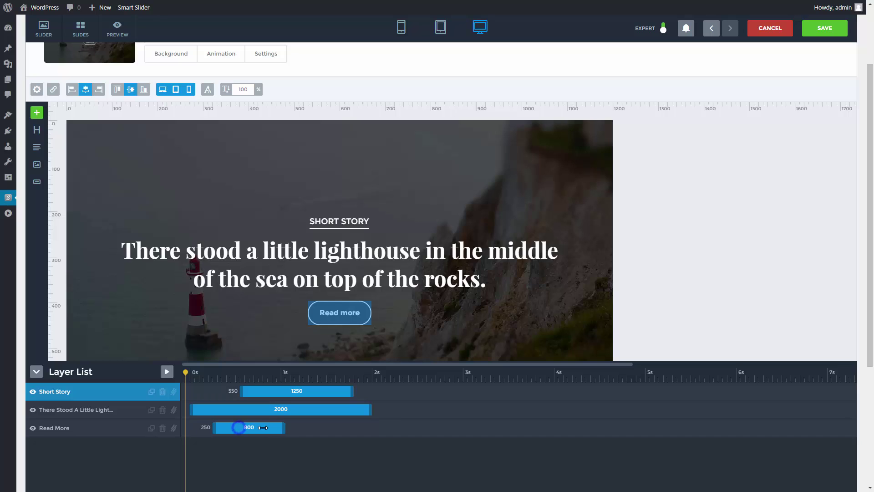
left_click(167, 372)
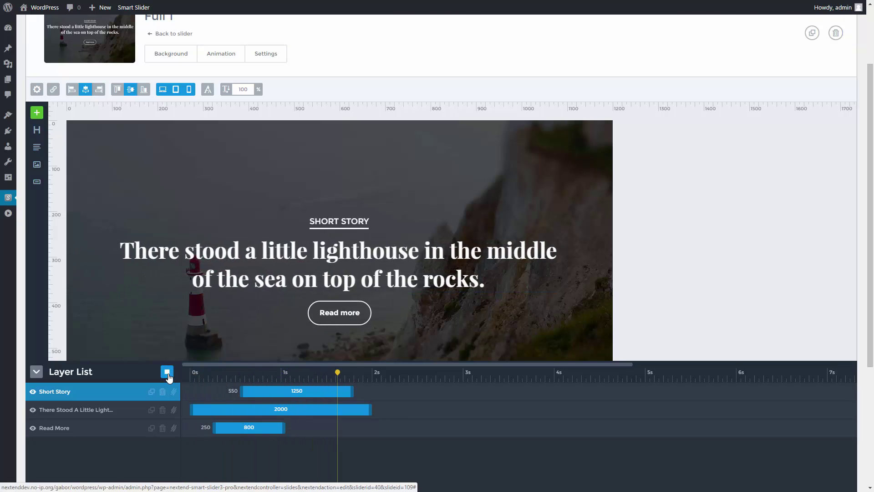
left_click(167, 372)
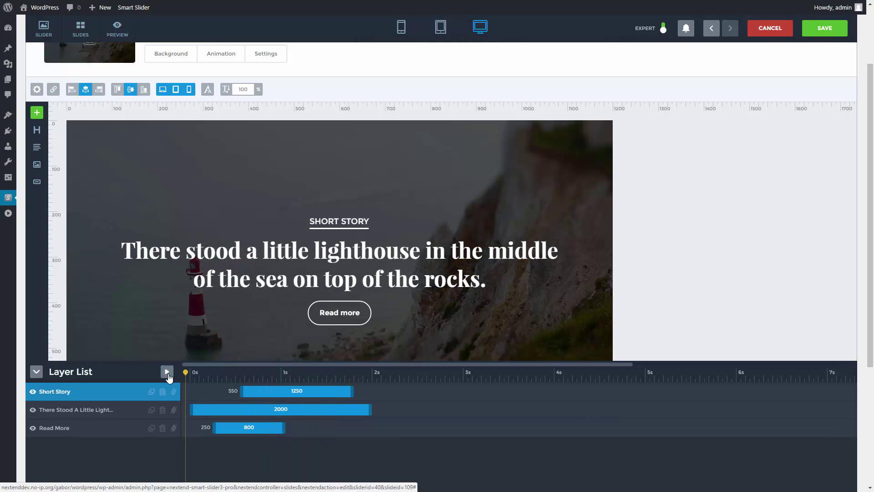
Step: Remove the animations from the Short Story, heading and Read More layers
left_click(175, 394)
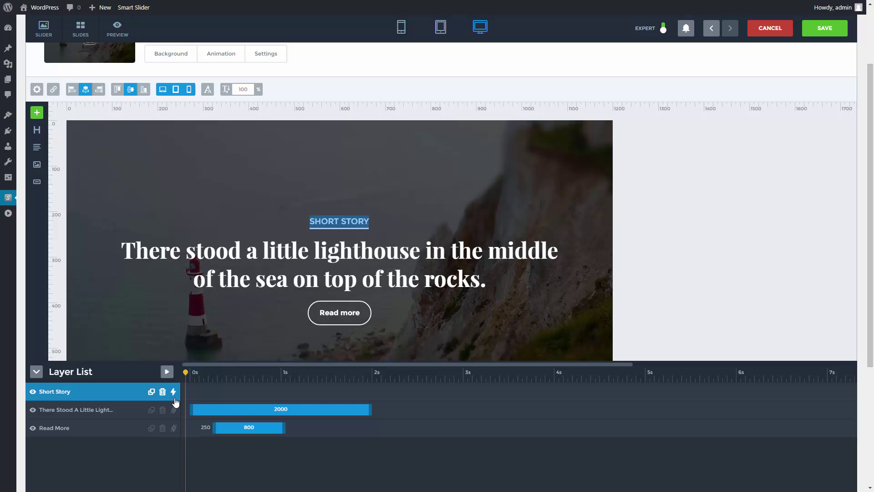
left_click(173, 409)
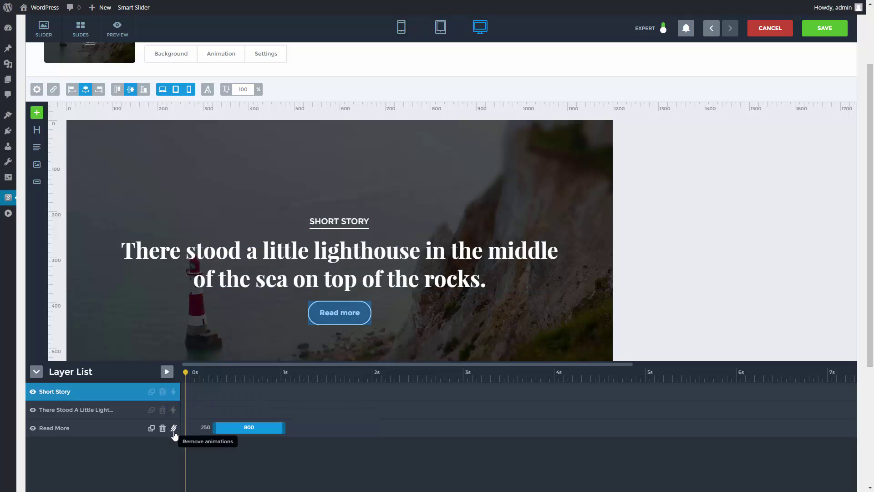
left_click(173, 429)
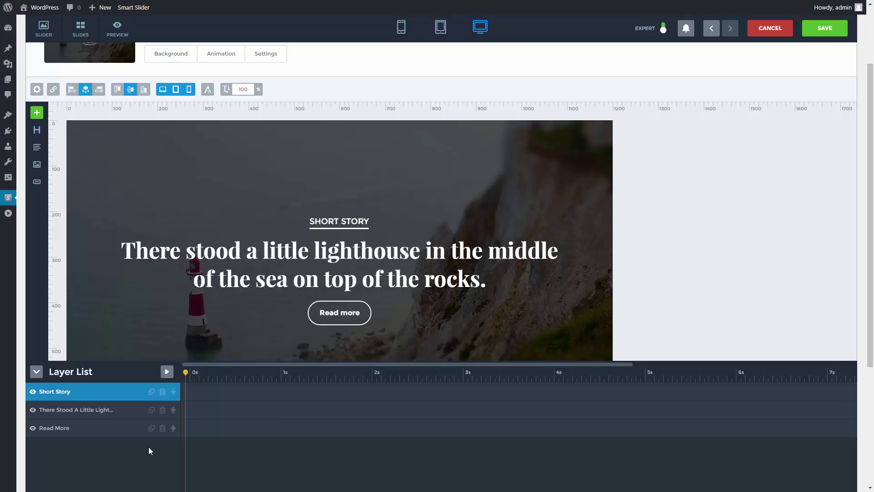
Step: Group Short Story, the heading and Read More, and show the Group's animation options
left_click(125, 411, "shift")
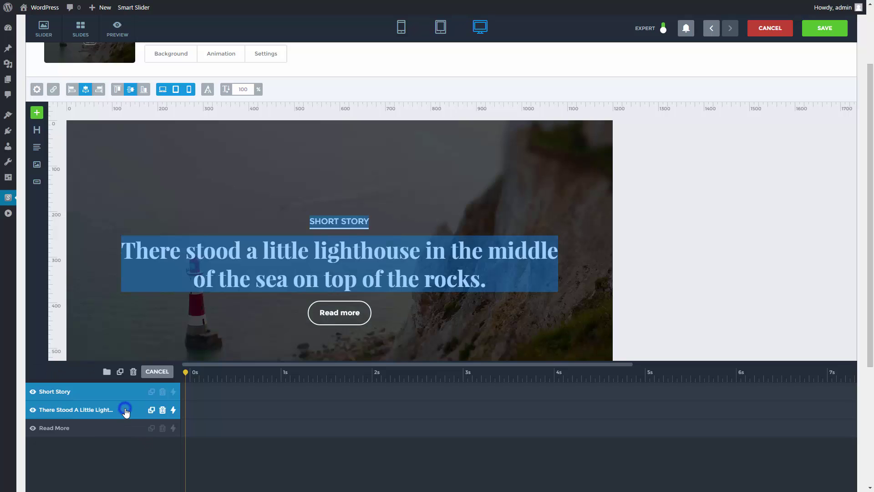
left_click(127, 431, "shift")
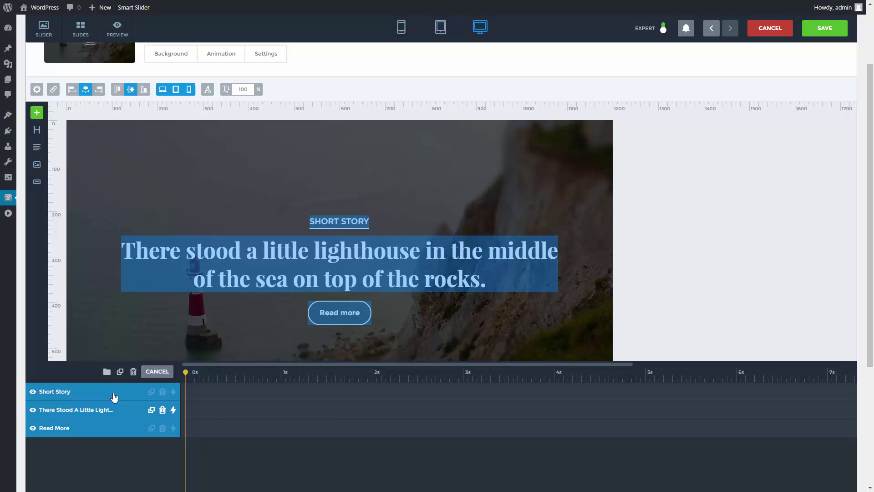
left_click(107, 372)
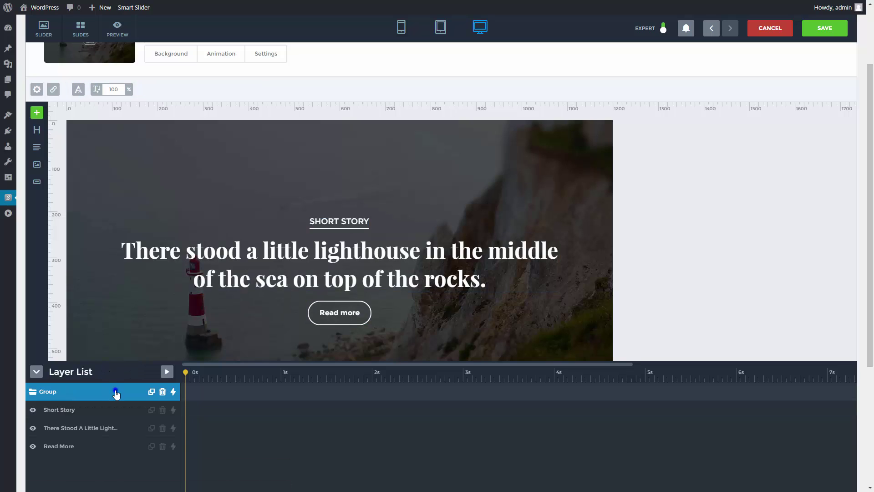
left_click(116, 392)
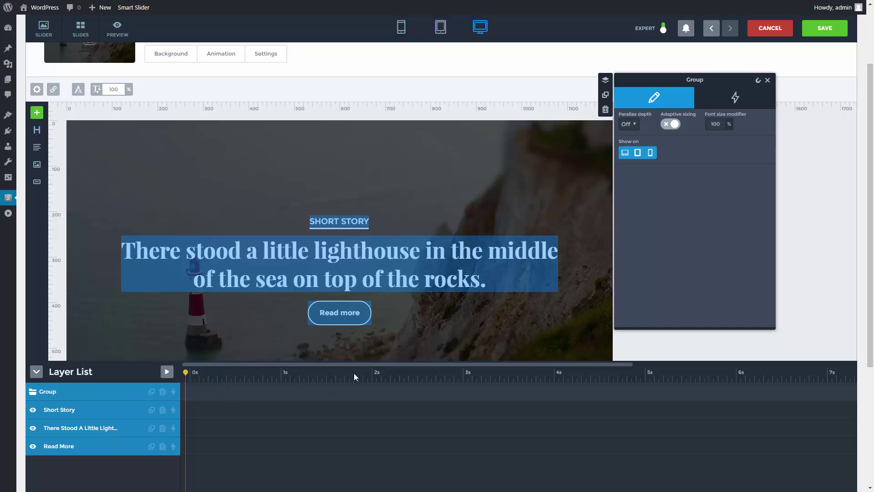
left_click(726, 106)
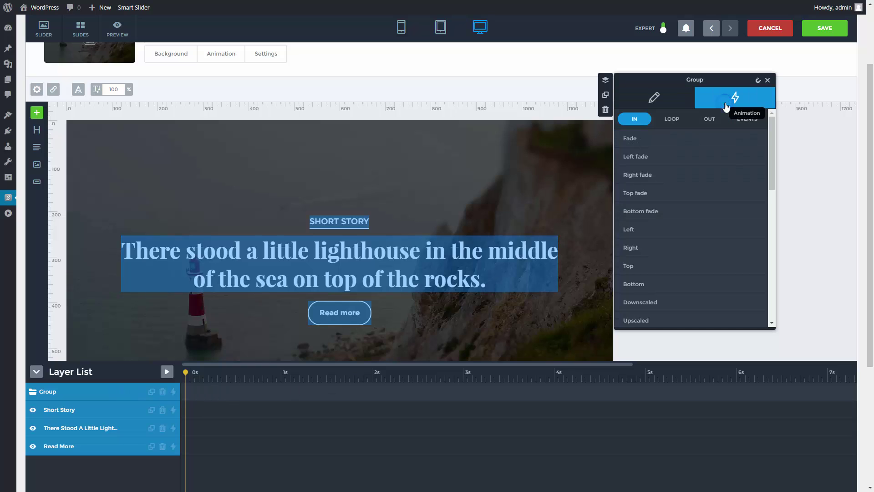
left_click_drag(771, 136, 772, 178)
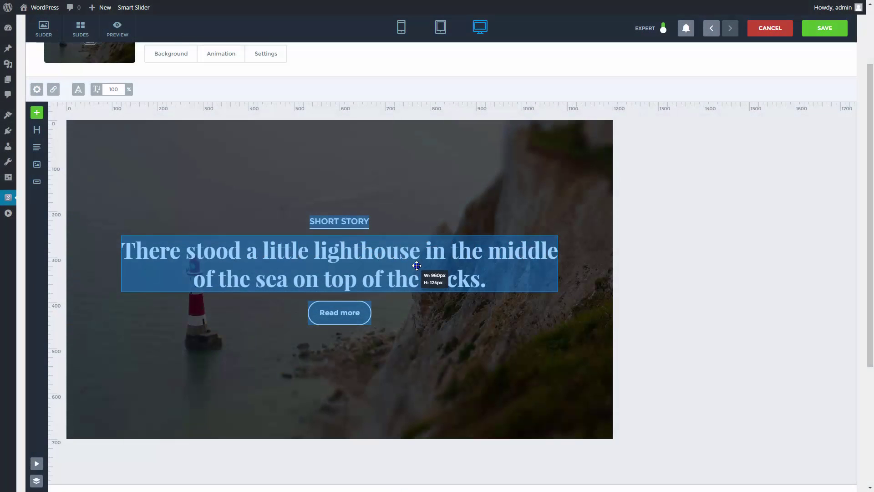
Step: Give the heading a Scale up split-text entrance with Random letter order and apply it
left_click(417, 265)
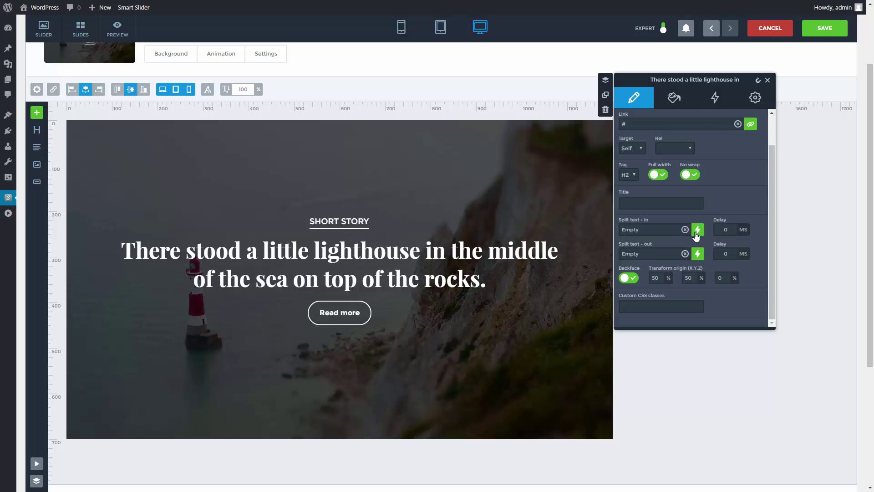
left_click(697, 233)
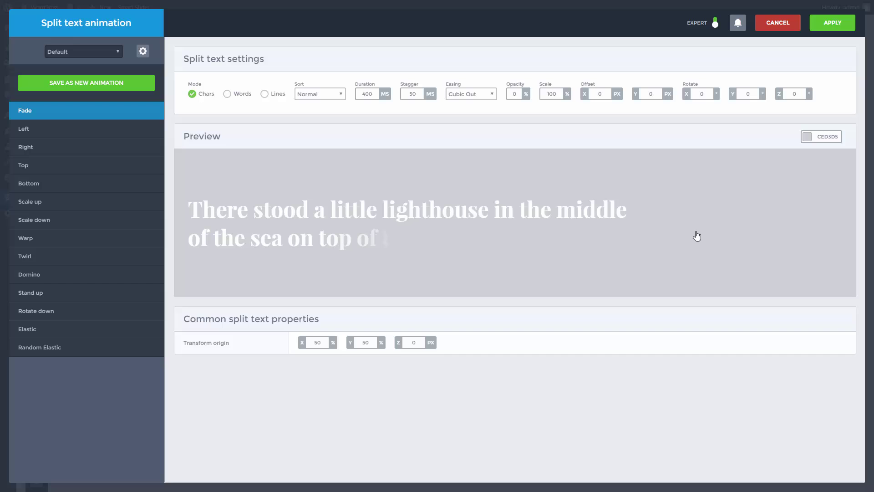
left_click(152, 205)
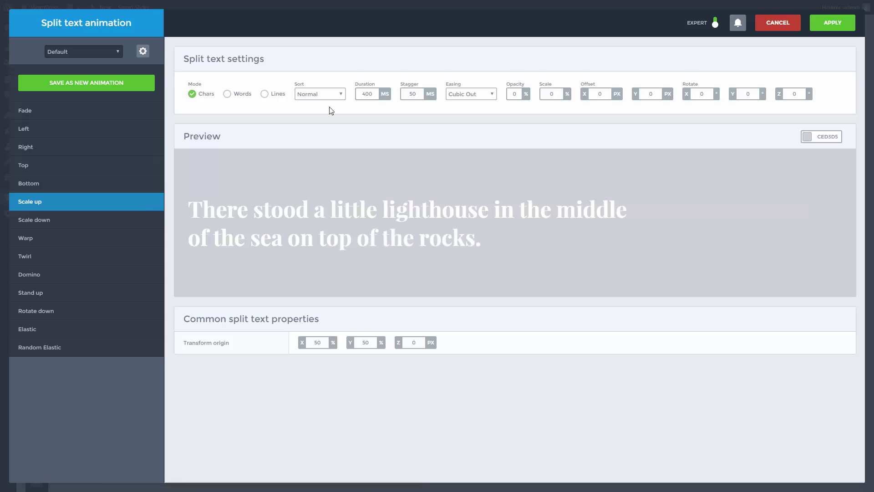
left_click(343, 94)
left_click(337, 119)
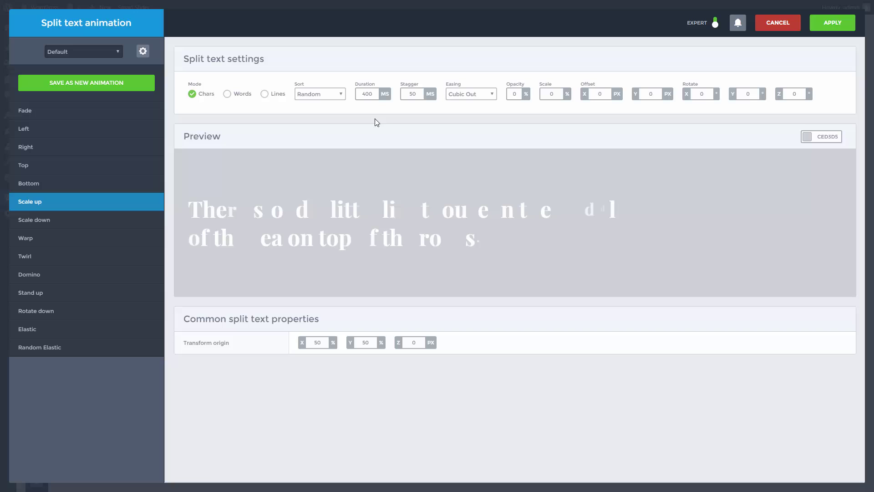
left_click(832, 25)
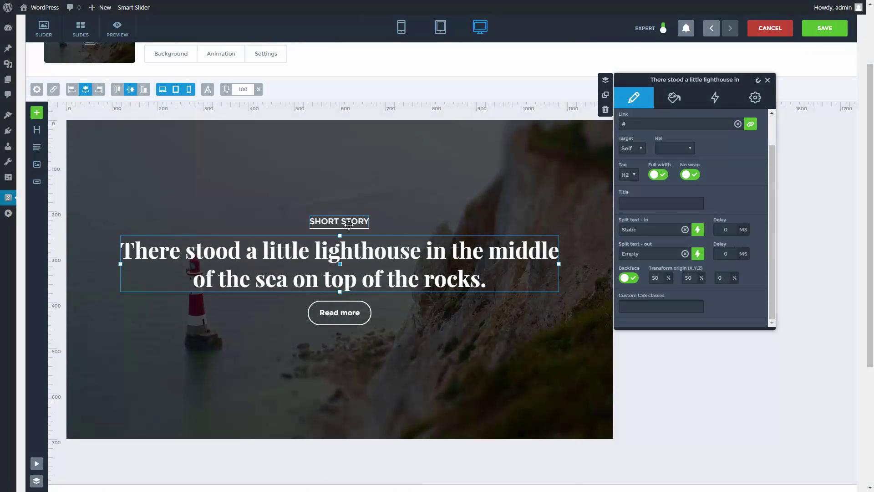
Step: Set the SHORT STORY layer's parallax depth to 7 in its Settings tab
left_click(349, 224)
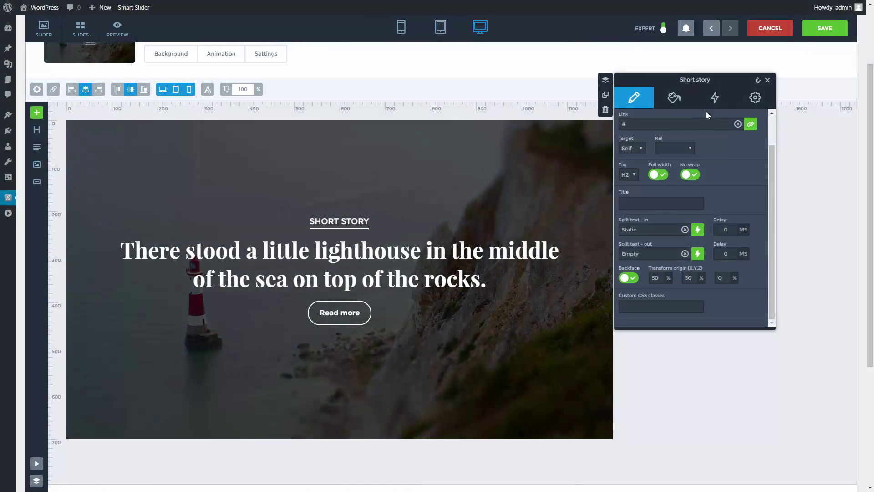
left_click(754, 103)
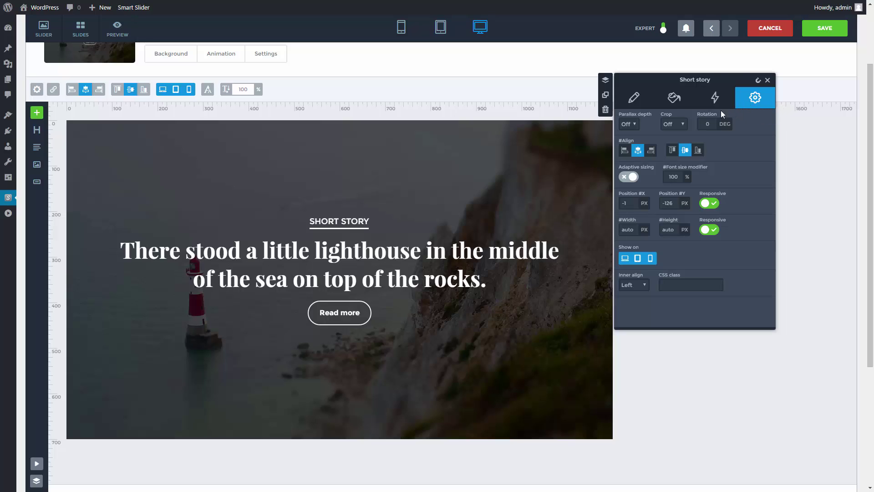
left_click(635, 123)
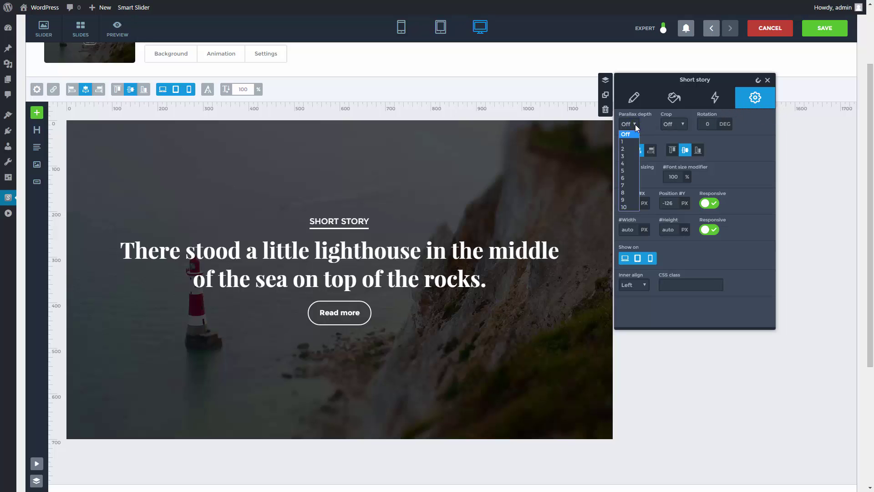
left_click(634, 186)
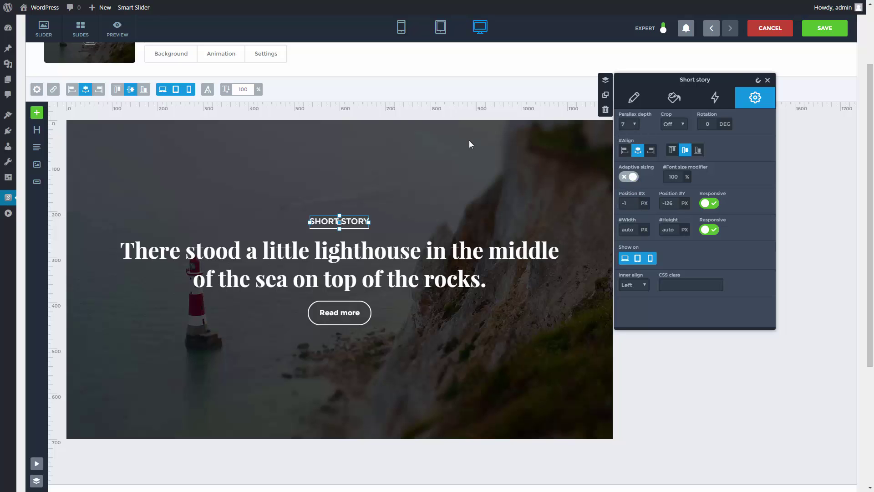
Step: Preview the slider, then set layer parallax Horizontal to Off and Vertical to Scroll
left_click(129, 32)
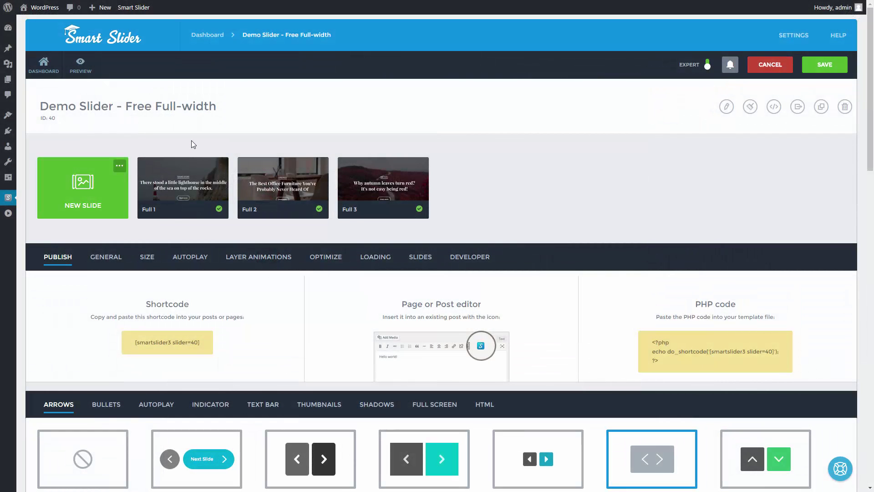
left_click(256, 259)
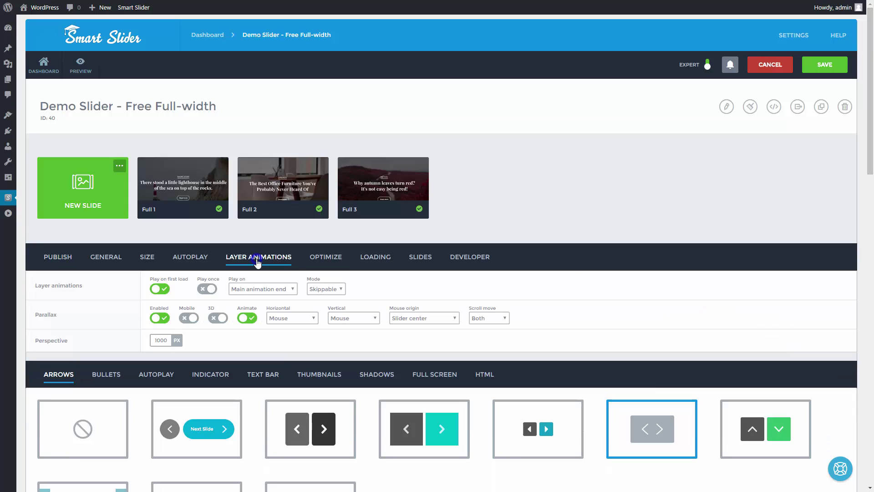
left_click(294, 317)
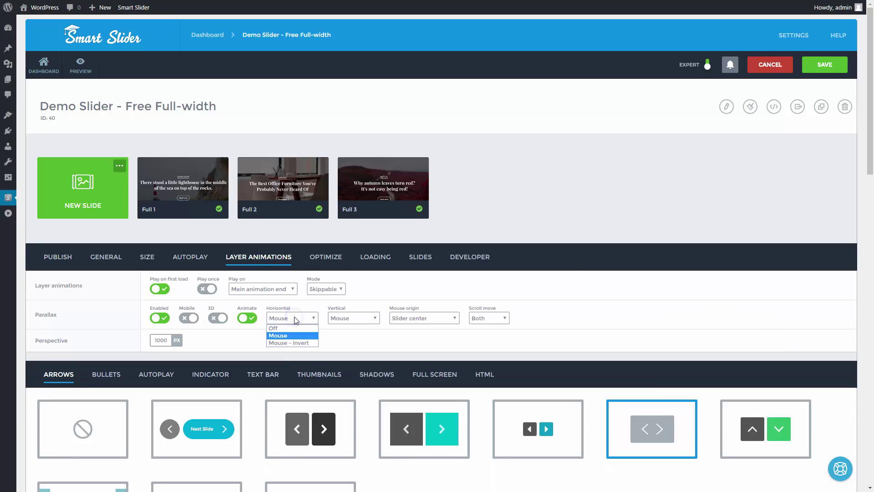
left_click(303, 329)
left_click(347, 320)
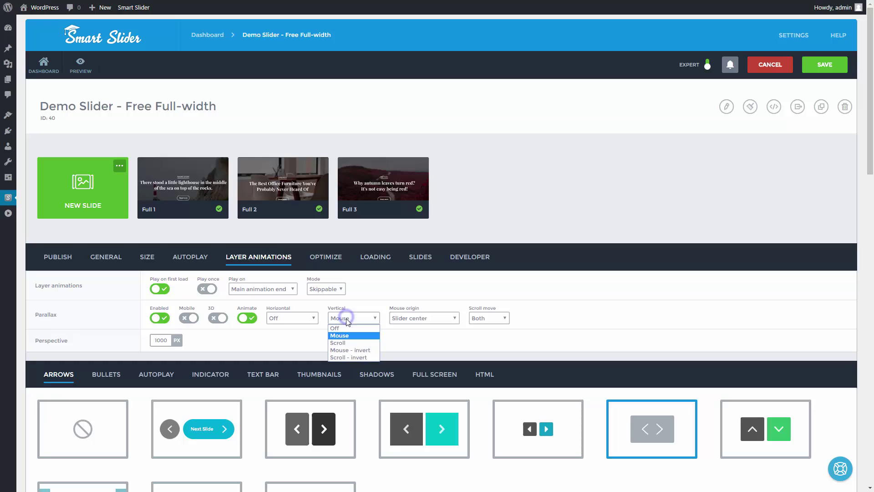
left_click(350, 342)
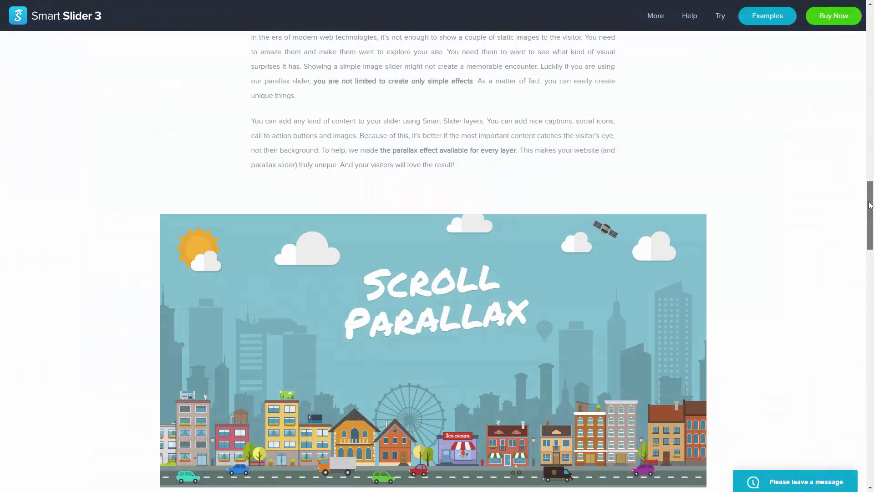
Step: Scroll the Smart Slider 3 website to its Scroll Parallax demo and stop the autoscroll
left_click_drag(871, 195, 869, 230)
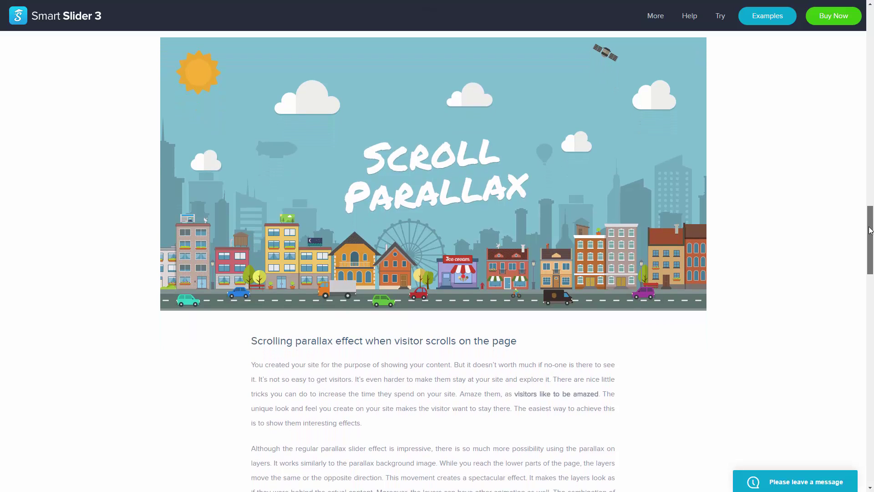
scroll(770, 235, "up", 2)
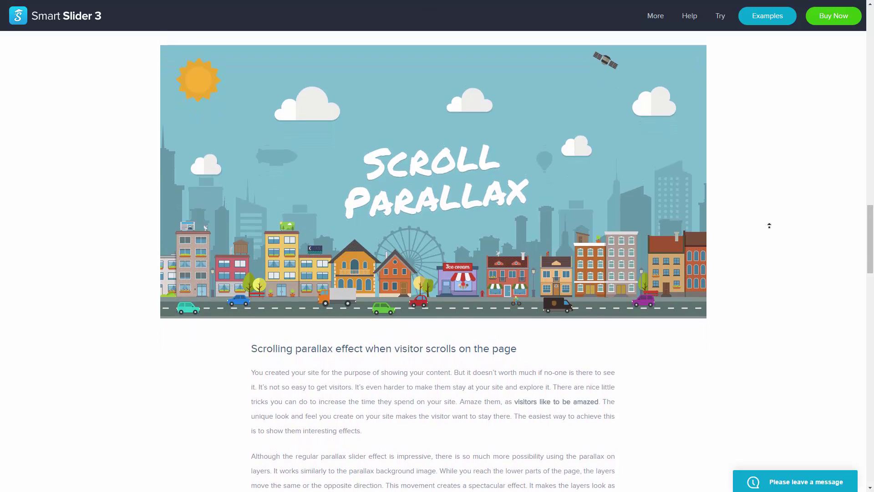
scroll(769, 225, "up", 2)
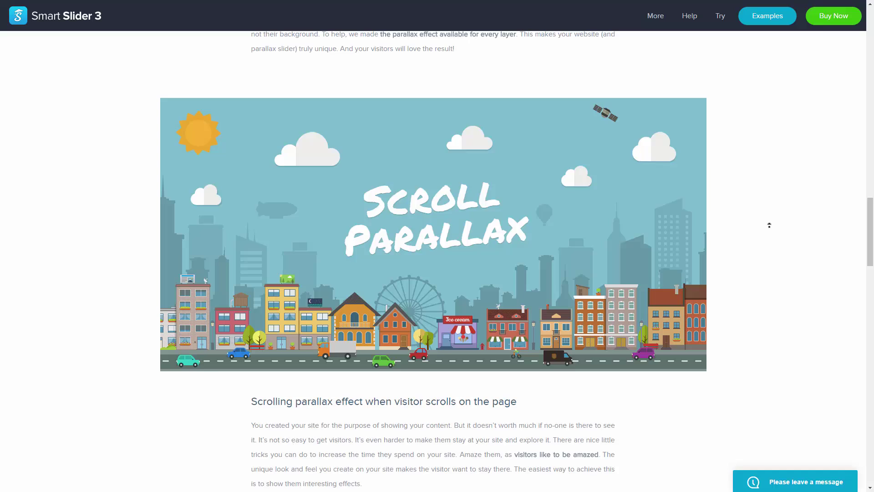
left_click(769, 226)
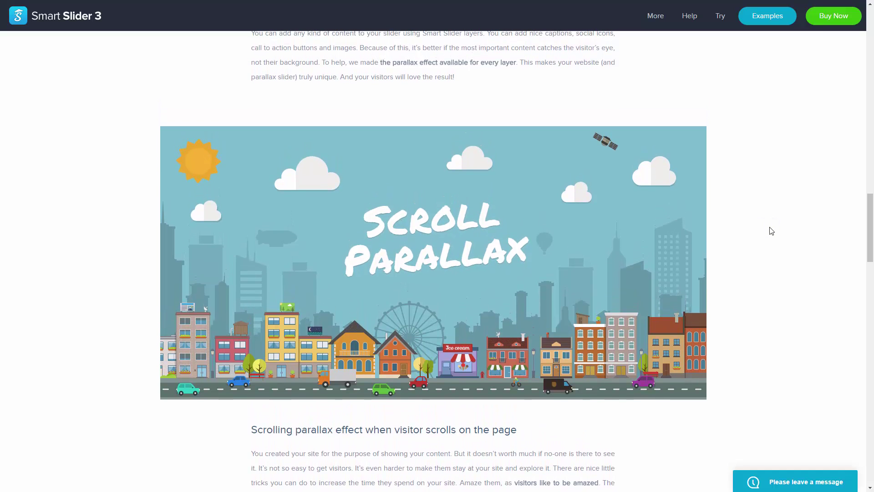